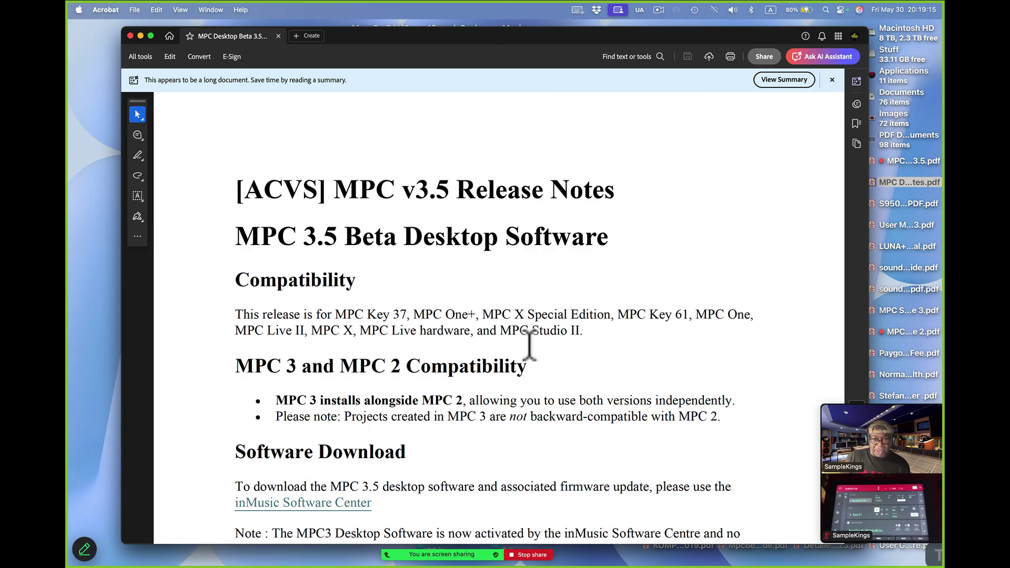
- Move the release notes window down out of the way
{"action": "scroll", "coordinate": [385, 416], "scroll_direction": "down", "scroll_amount": 5}
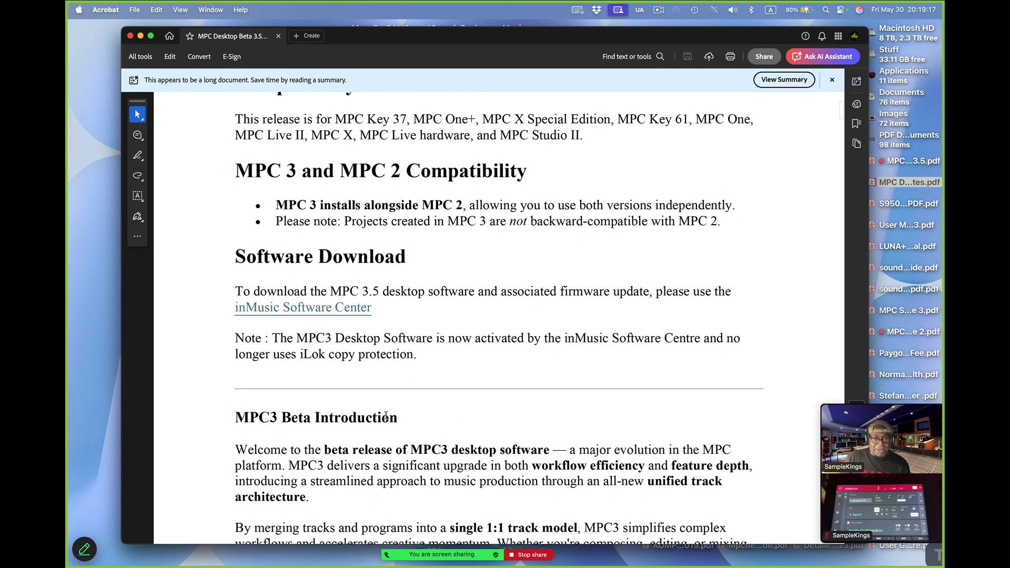
{"action": "scroll", "coordinate": [386, 417], "scroll_direction": "up", "scroll_amount": 5}
{"action": "scroll", "coordinate": [385, 418], "scroll_direction": "down", "scroll_amount": 2}
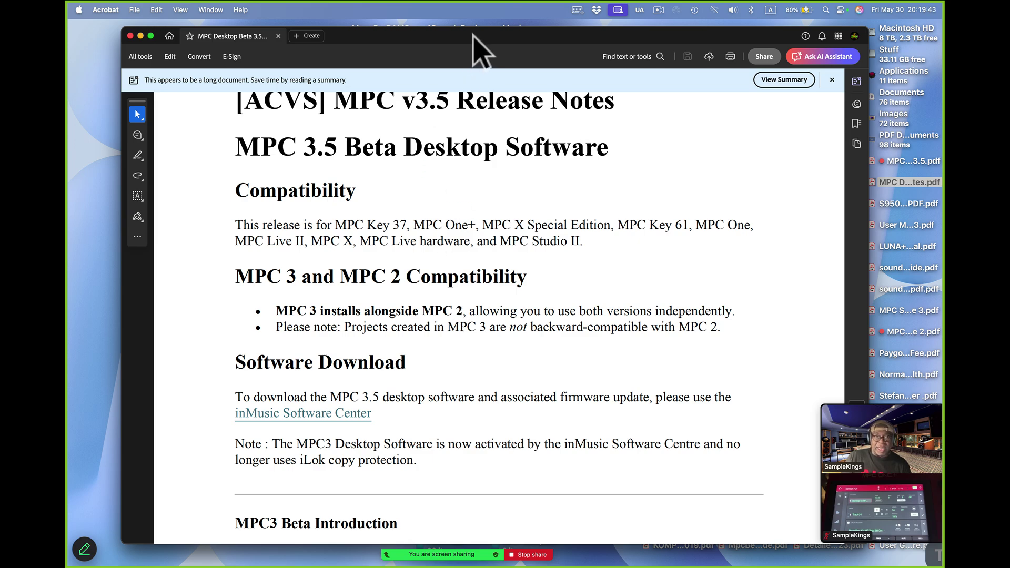
{"action": "left_click_drag", "start_coordinate": [474, 37], "coordinate": [487, 481]}
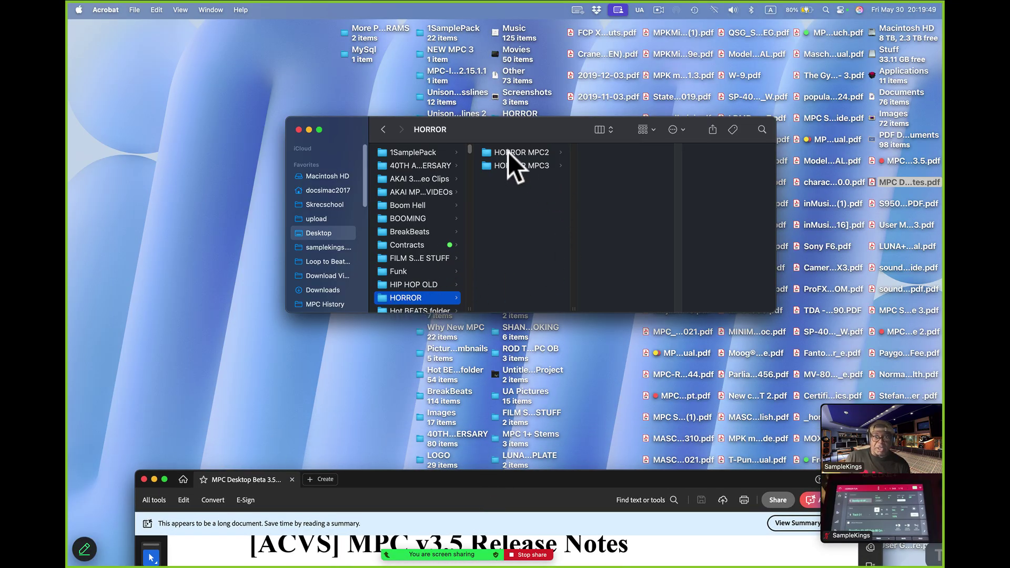
- In Finder, open the HORROR MPC2 folder and select HORROR FUN.xpj
{"action": "left_click", "coordinate": [520, 166]}
{"action": "left_click", "coordinate": [544, 152]}
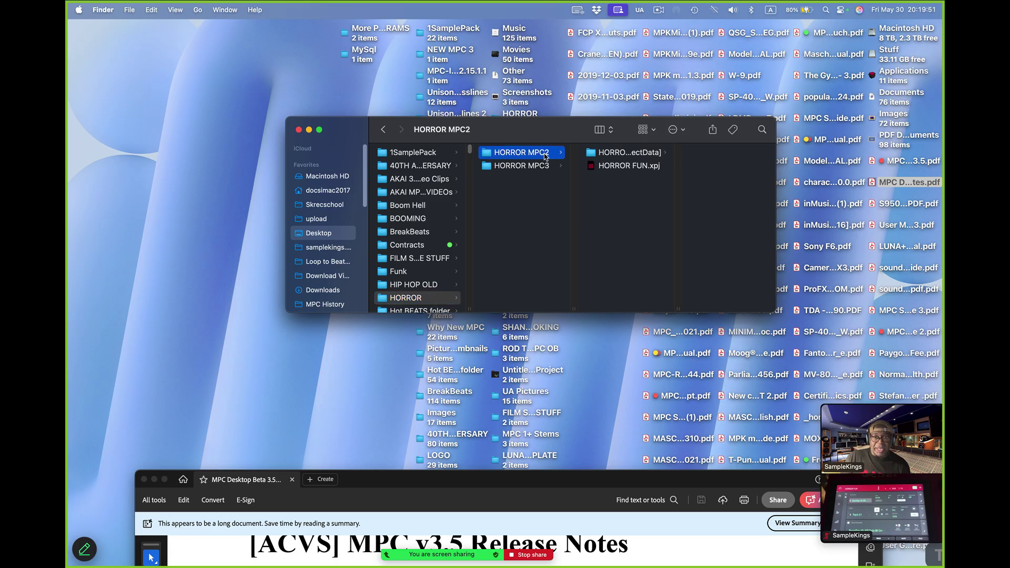
{"action": "left_click", "coordinate": [518, 165]}
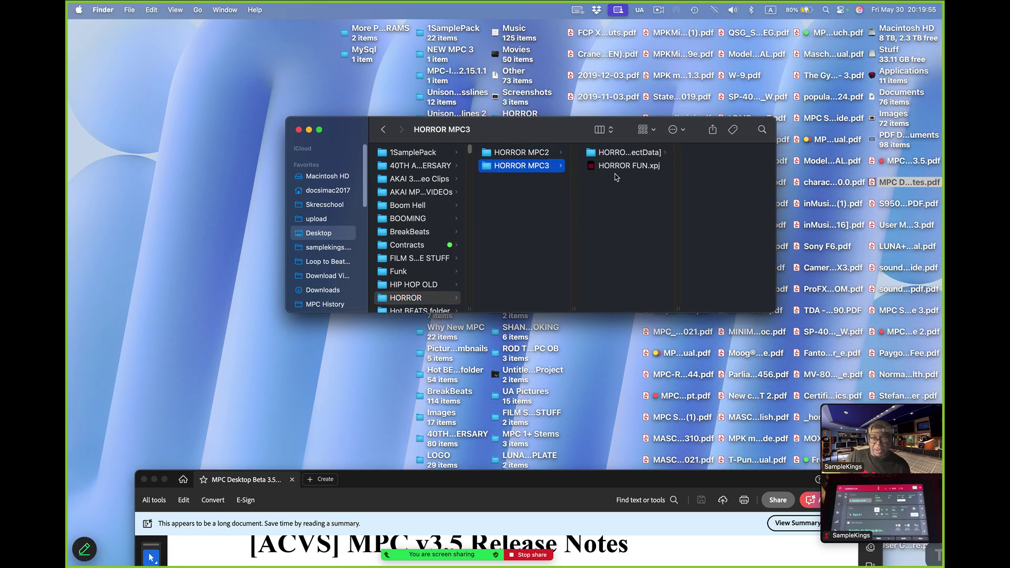
{"action": "left_click", "coordinate": [538, 152]}
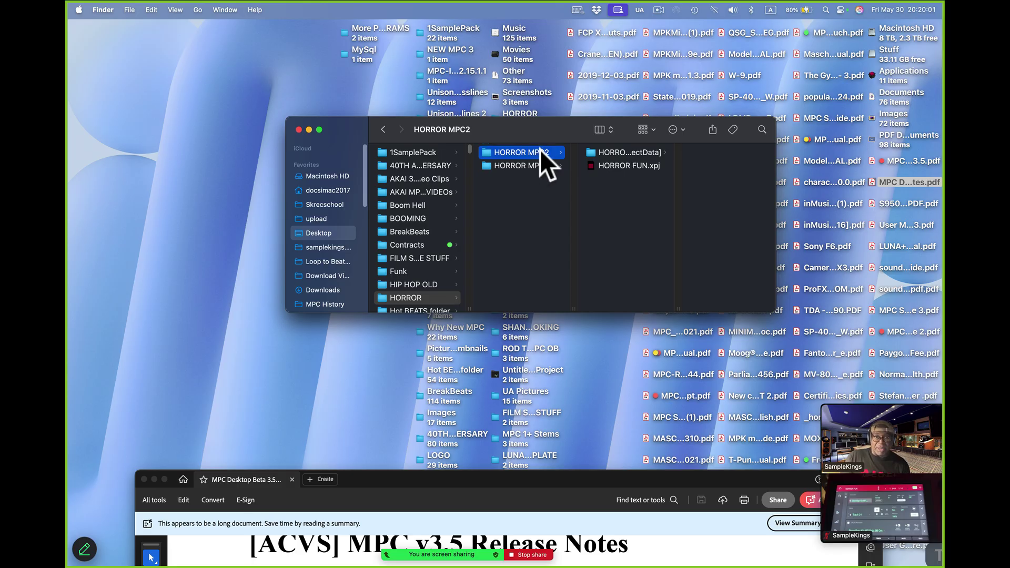
{"action": "left_click", "coordinate": [541, 152]}
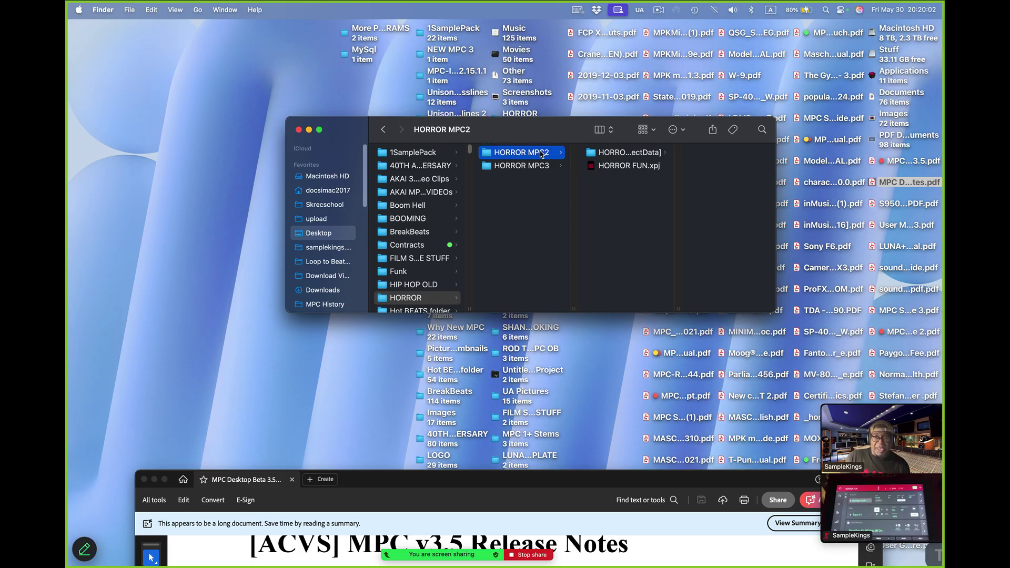
{"action": "left_click", "coordinate": [617, 164]}
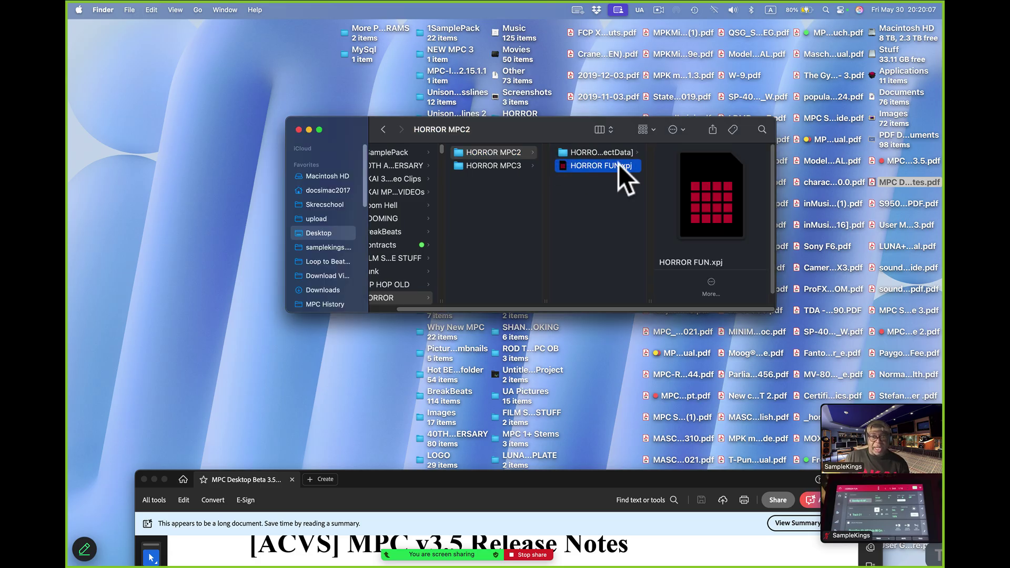
- Switch to the MPC 2 app with Cmd+Tab
{"action": "key", "text": "super+Tab"}
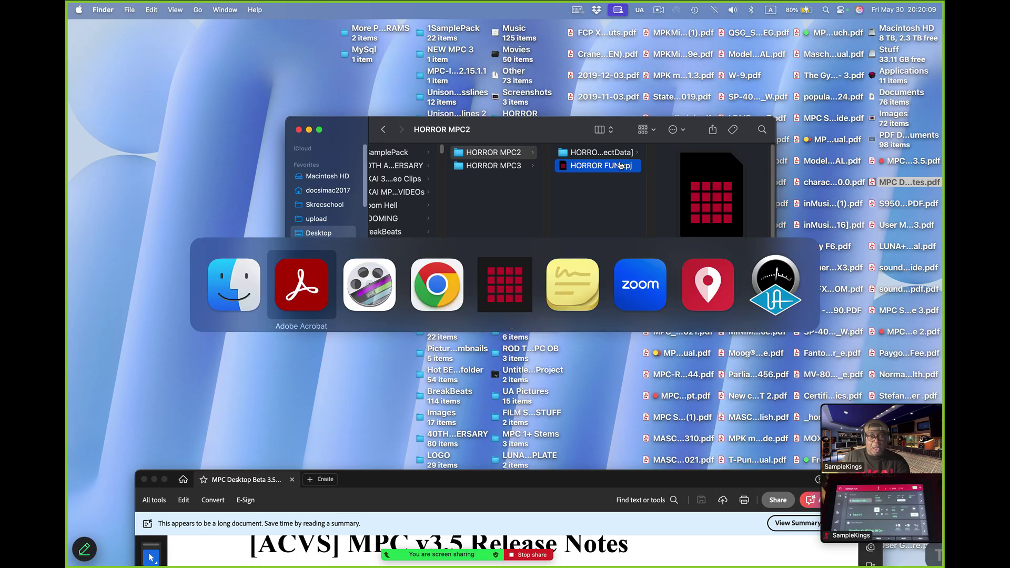
{"action": "key", "text": "super+Tab"}
{"action": "key", "text": "super+Tab"}
{"action": "key", "text": "super+Tab"}
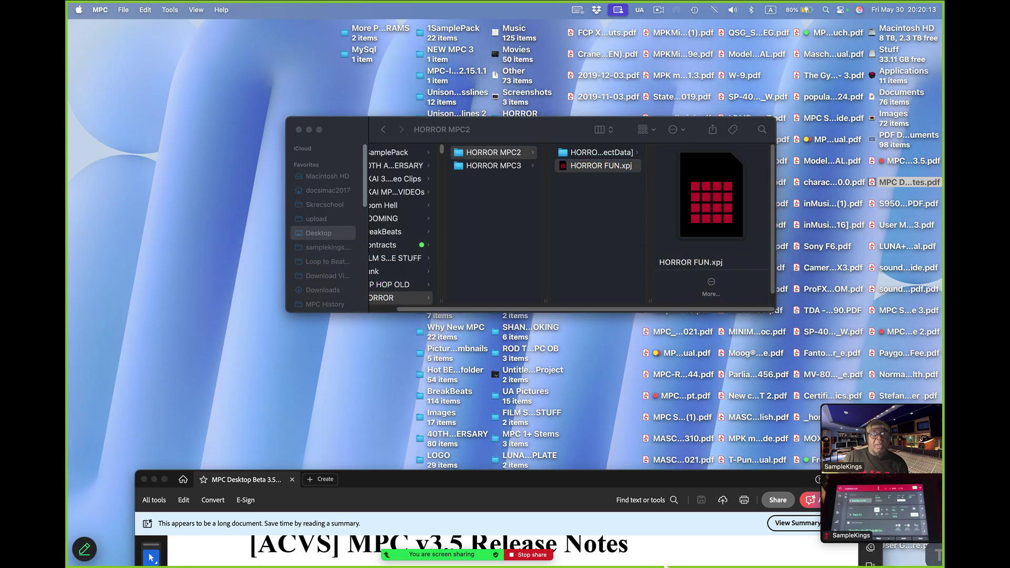
{"action": "mouse_move", "coordinate": [731, 564]}
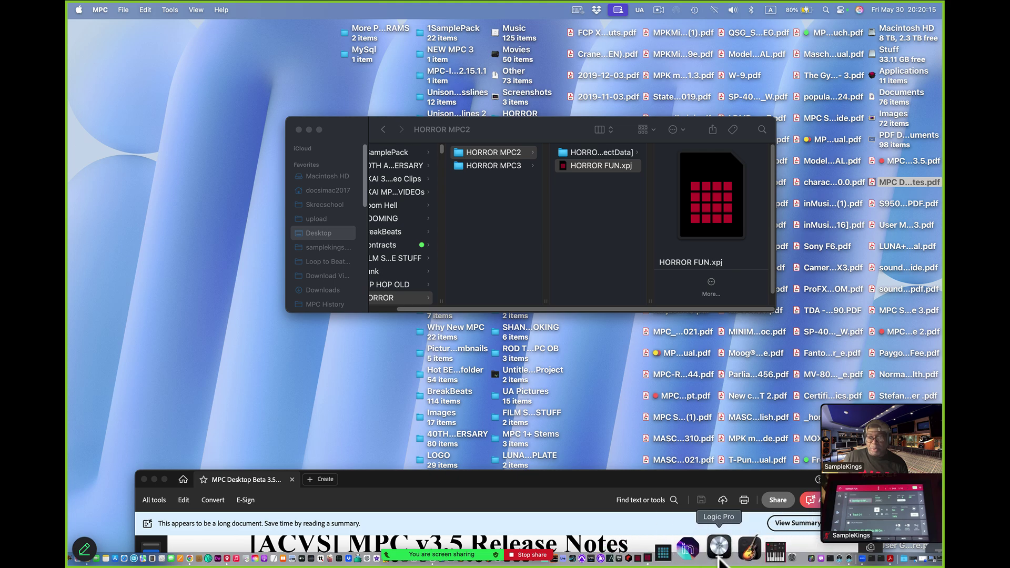
- Check the MPC 2 version in About MPC, then play and stop the HORROR FUN beat
{"action": "left_click", "coordinate": [686, 553]}
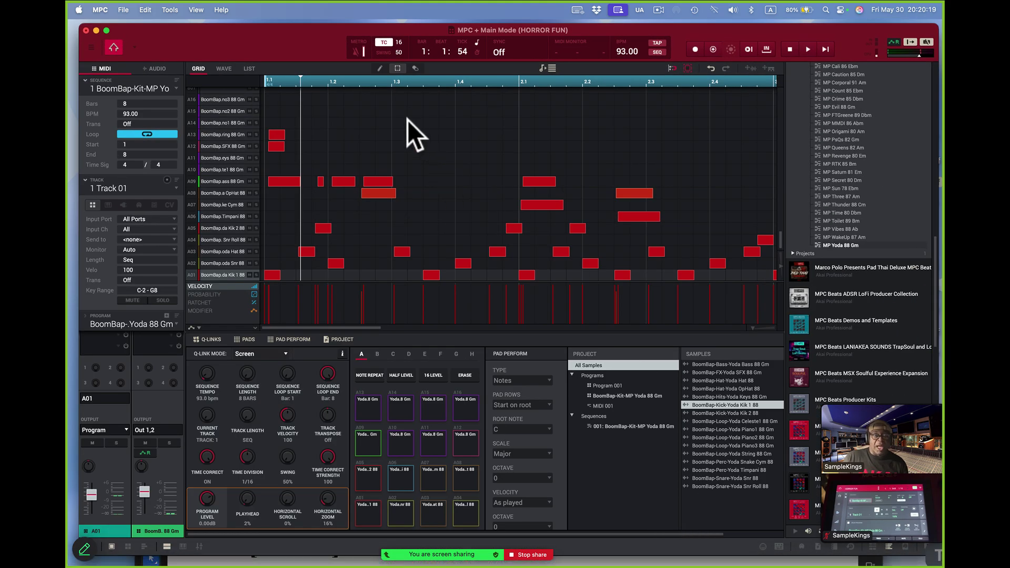
{"action": "left_click", "coordinate": [91, 9]}
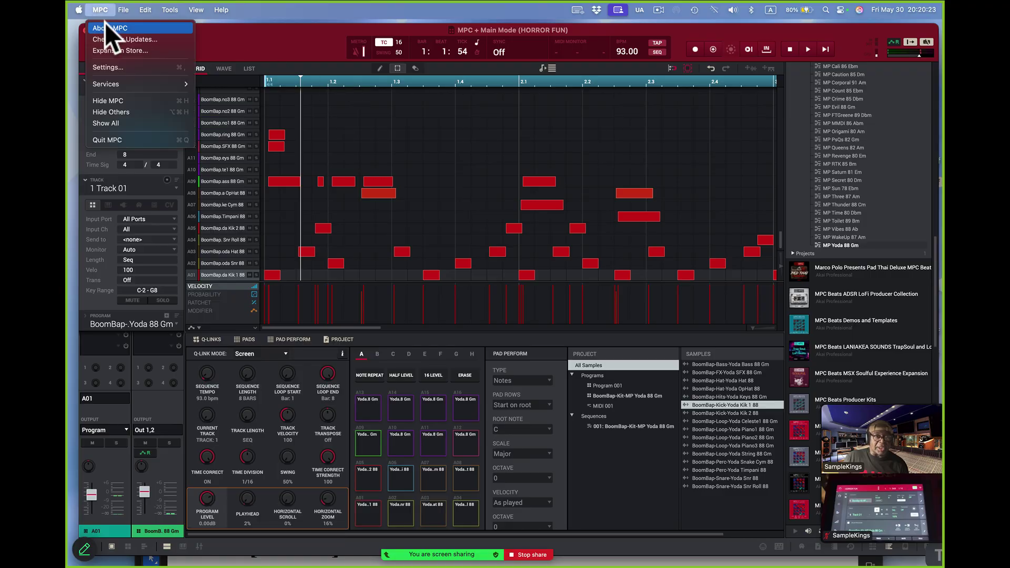
{"action": "left_click", "coordinate": [105, 27]}
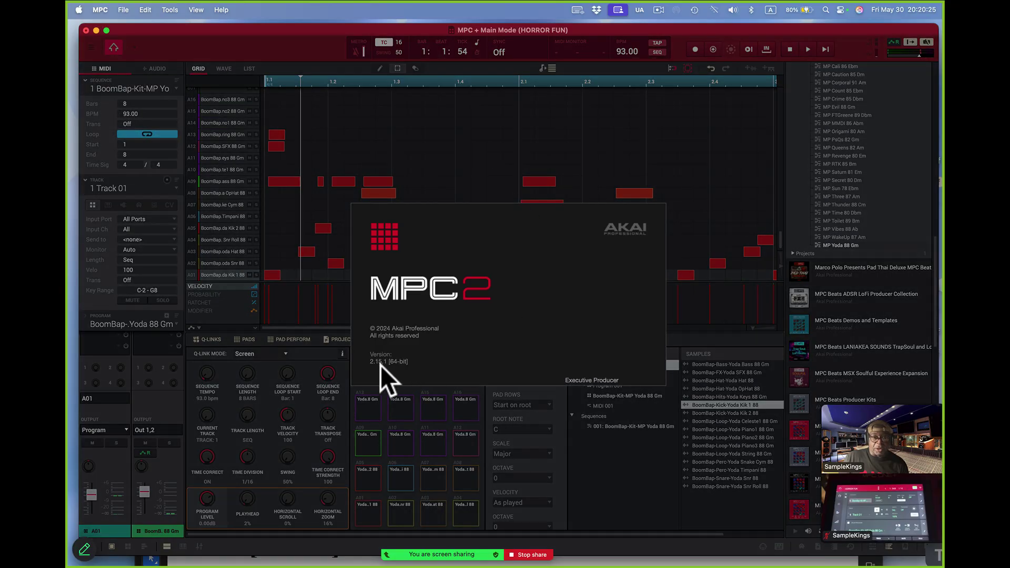
{"action": "left_click", "coordinate": [542, 286]}
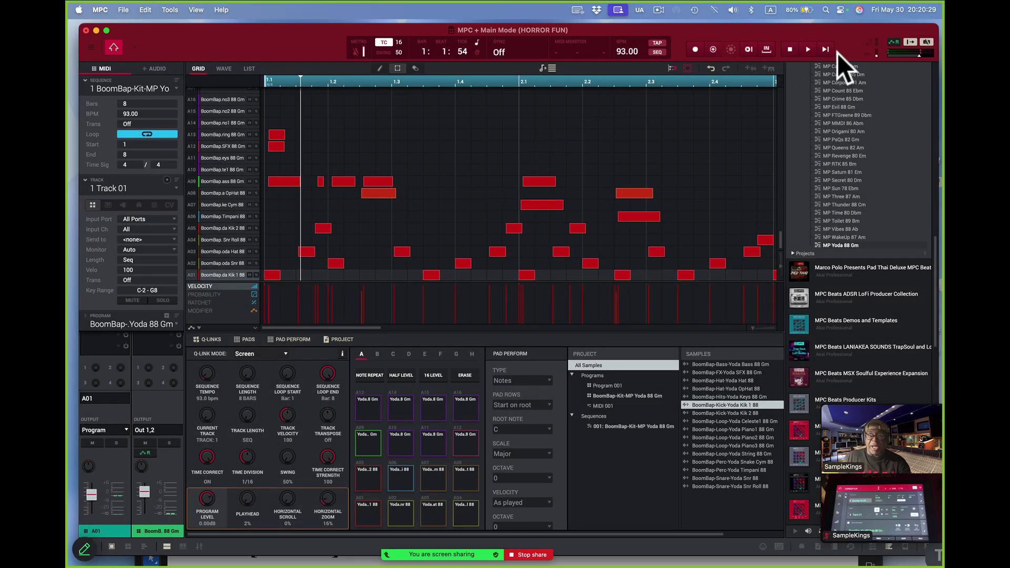
{"action": "left_click", "coordinate": [824, 49]}
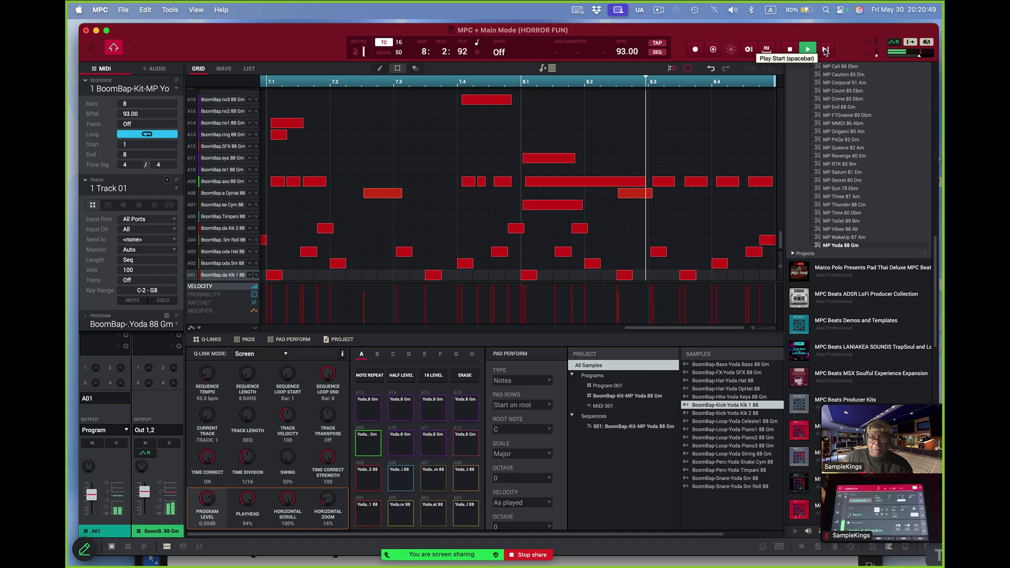
{"action": "left_click", "coordinate": [784, 50]}
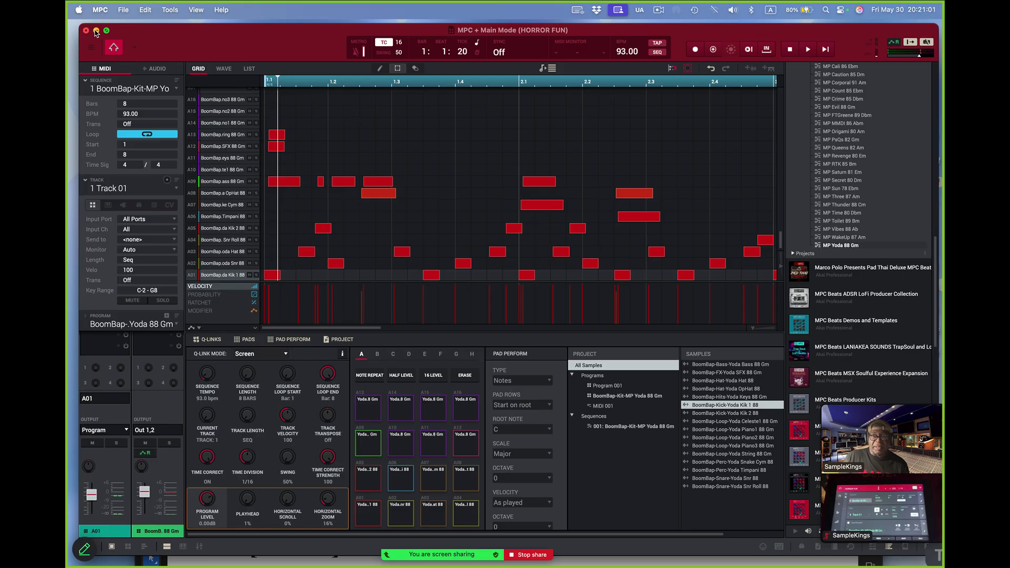
- Quit MPC 2 without saving changes to HORROR FUN
{"action": "left_click", "coordinate": [99, 8]}
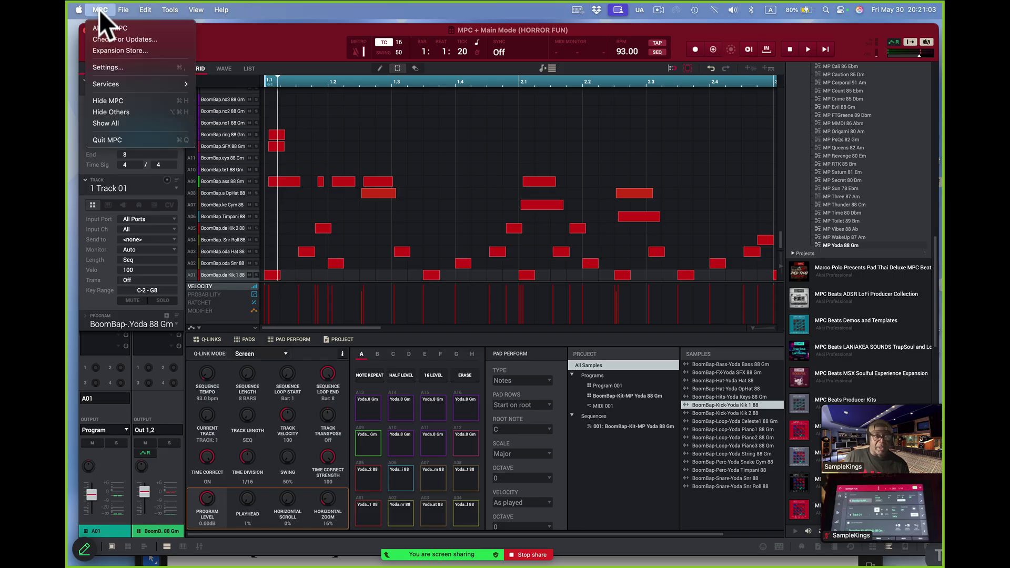
{"action": "left_click", "coordinate": [127, 140]}
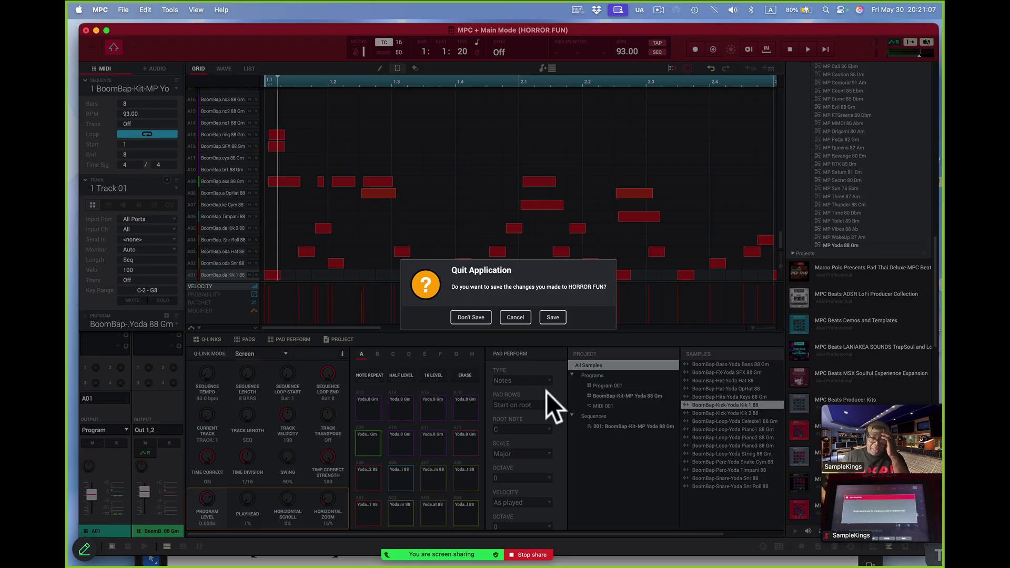
{"action": "left_click", "coordinate": [470, 318]}
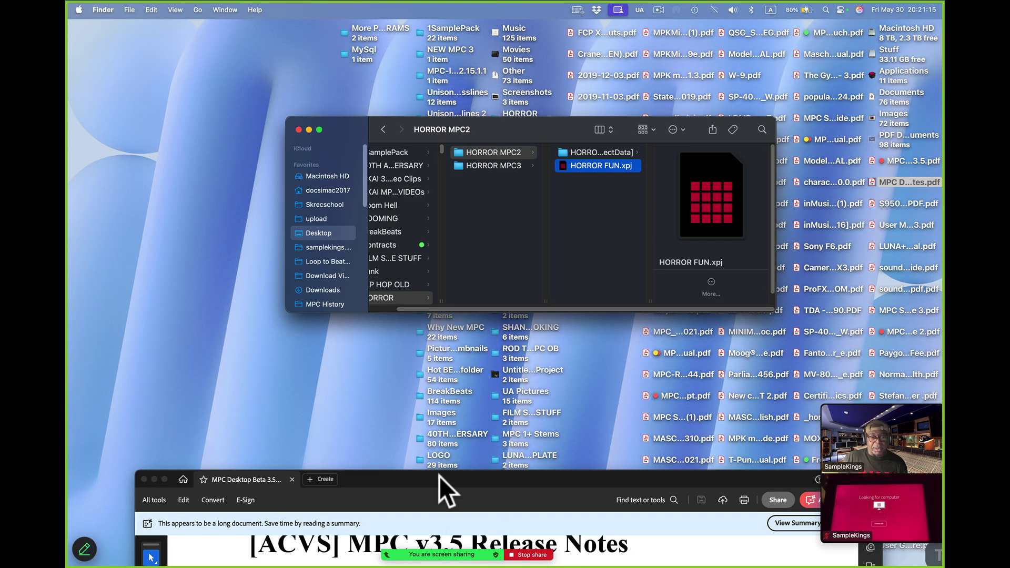
- Hide the release notes window and open HORROR FUN.xpj from the HORROR MPC3 folder
{"action": "left_click_drag", "start_coordinate": [439, 475], "coordinate": [432, 32]}
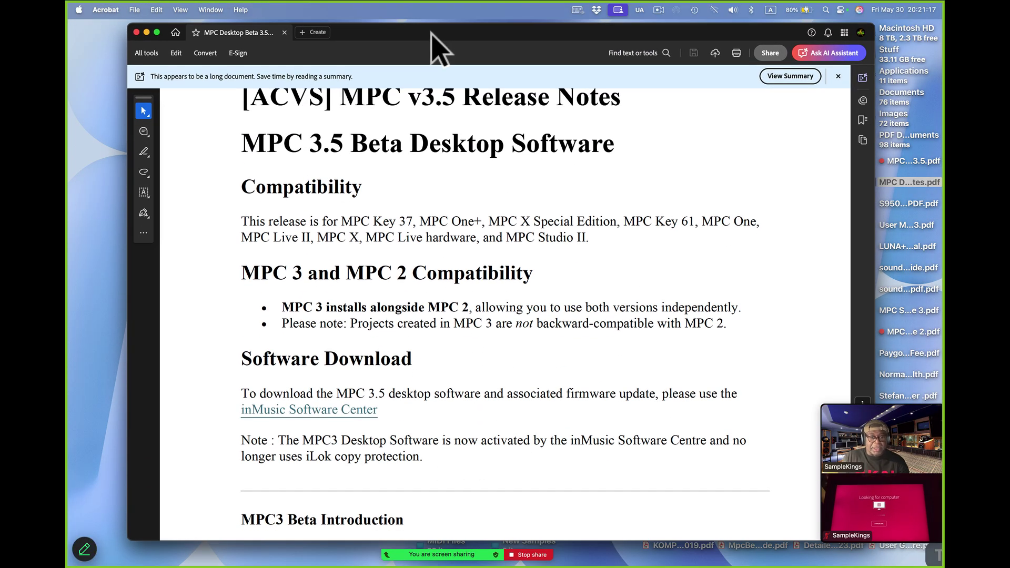
{"action": "key", "text": "super+h"}
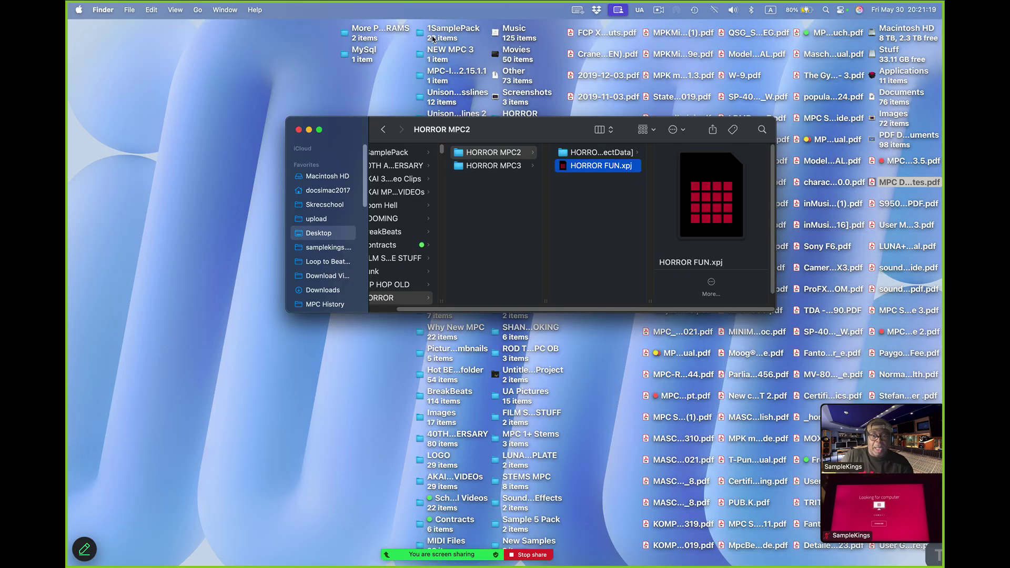
{"action": "left_click", "coordinate": [491, 166]}
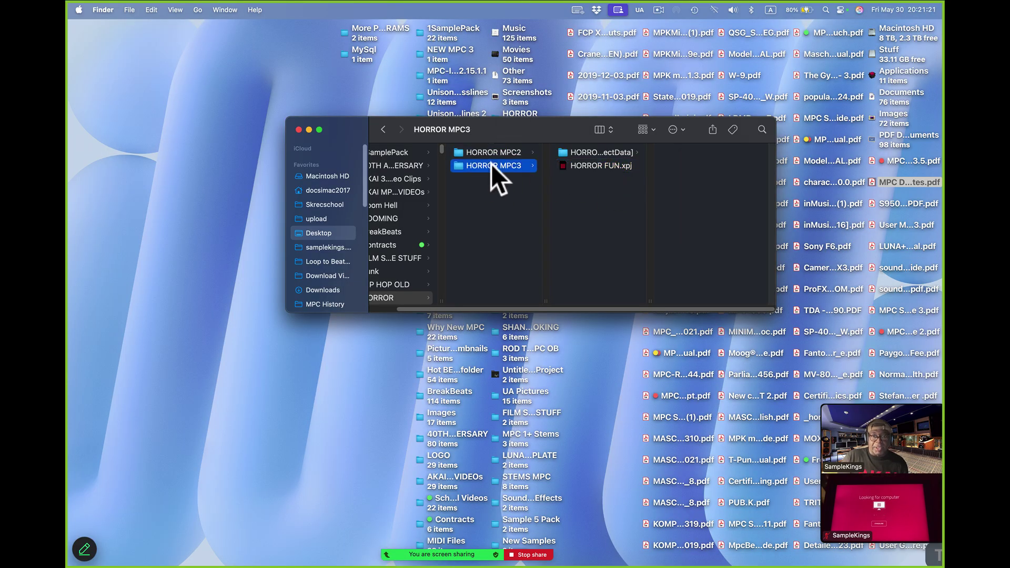
{"action": "left_click", "coordinate": [571, 168]}
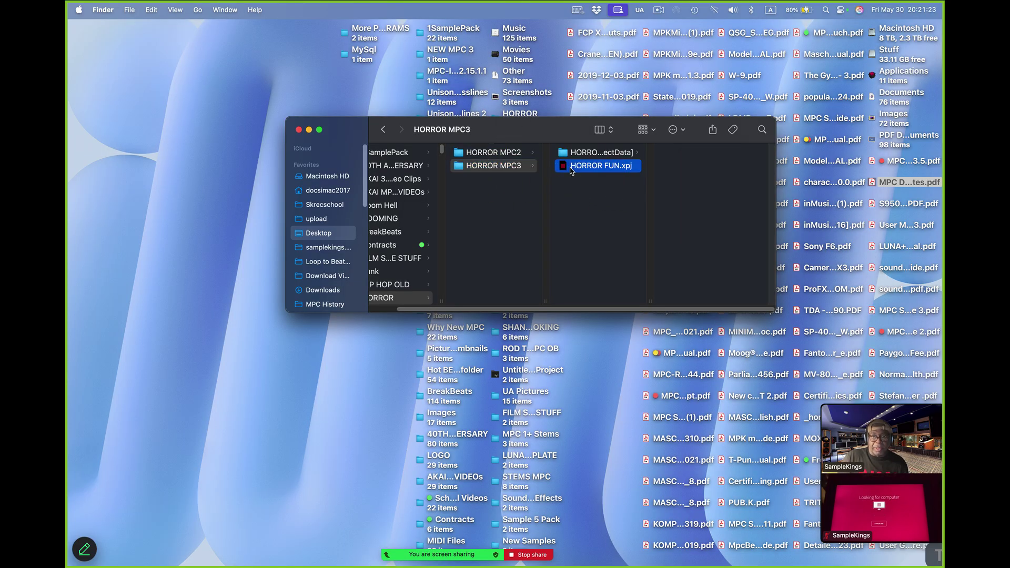
{"action": "double_click", "coordinate": [570, 167]}
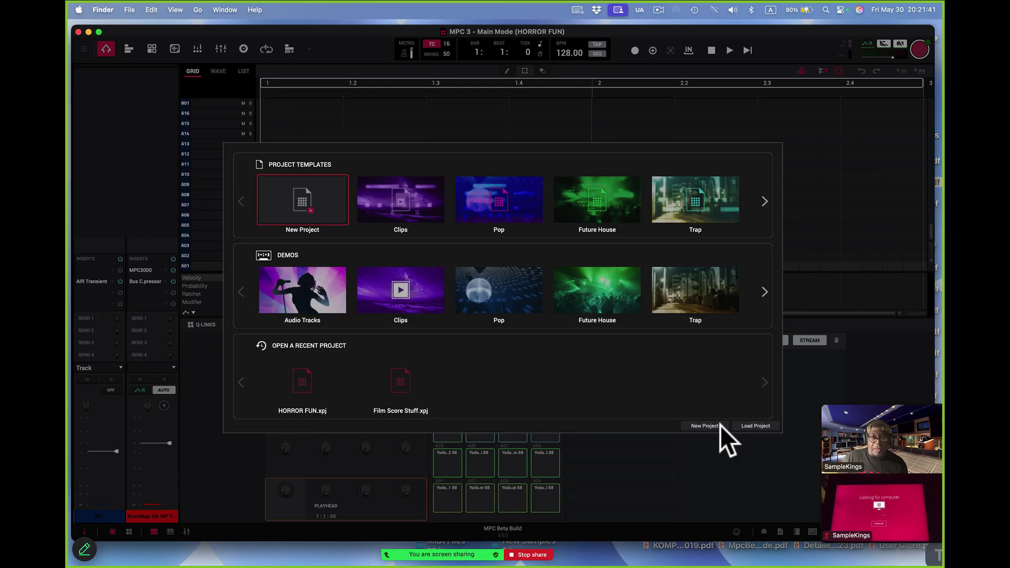
- Dismiss the start screen, view the MPC 3 version, and play HORROR FUN once
{"action": "left_click", "coordinate": [303, 387]}
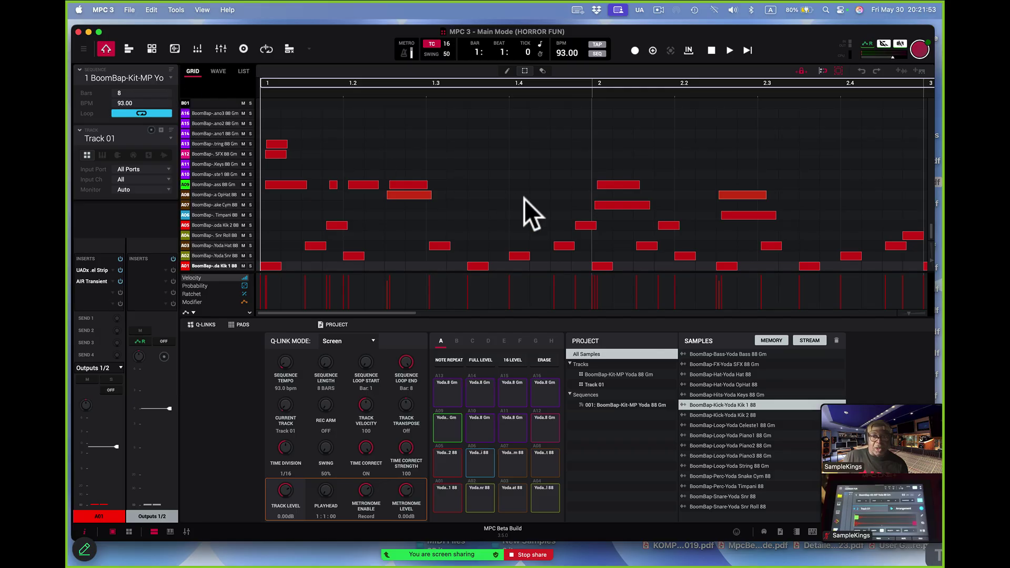
{"action": "left_click", "coordinate": [104, 7]}
{"action": "left_click", "coordinate": [110, 24]}
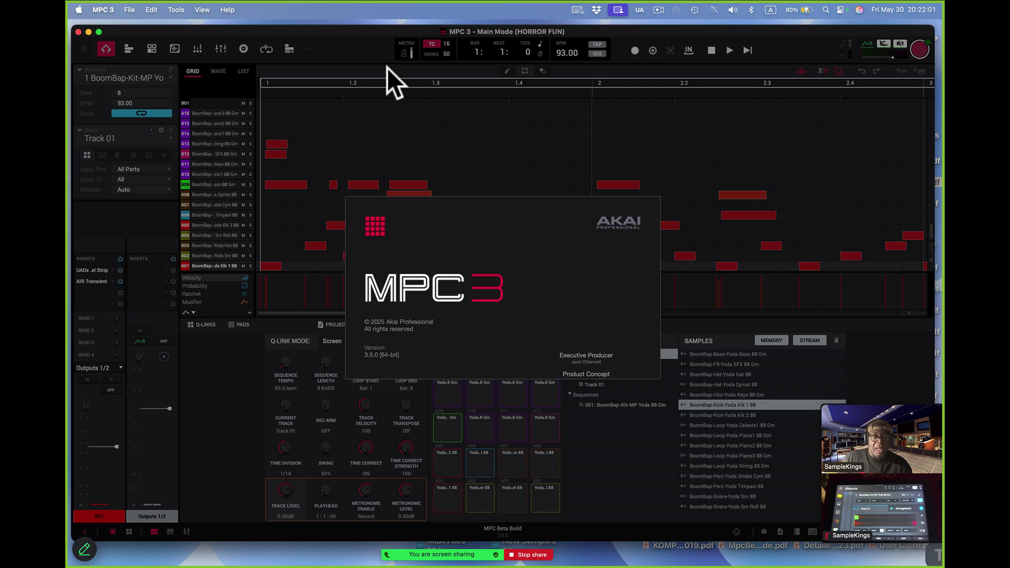
{"action": "left_click", "coordinate": [371, 46]}
{"action": "key", "text": "space"}
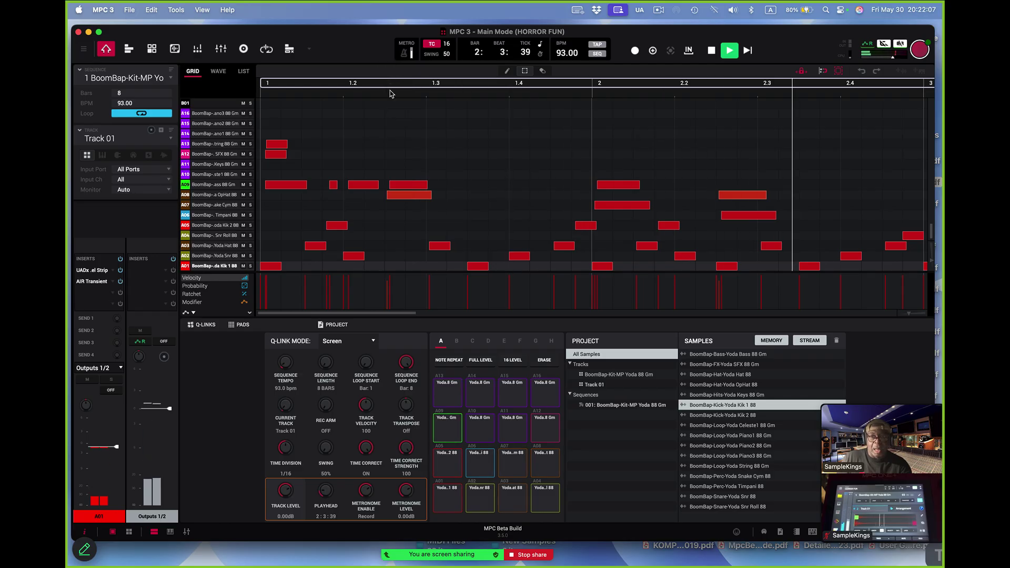
{"action": "key", "text": "space"}
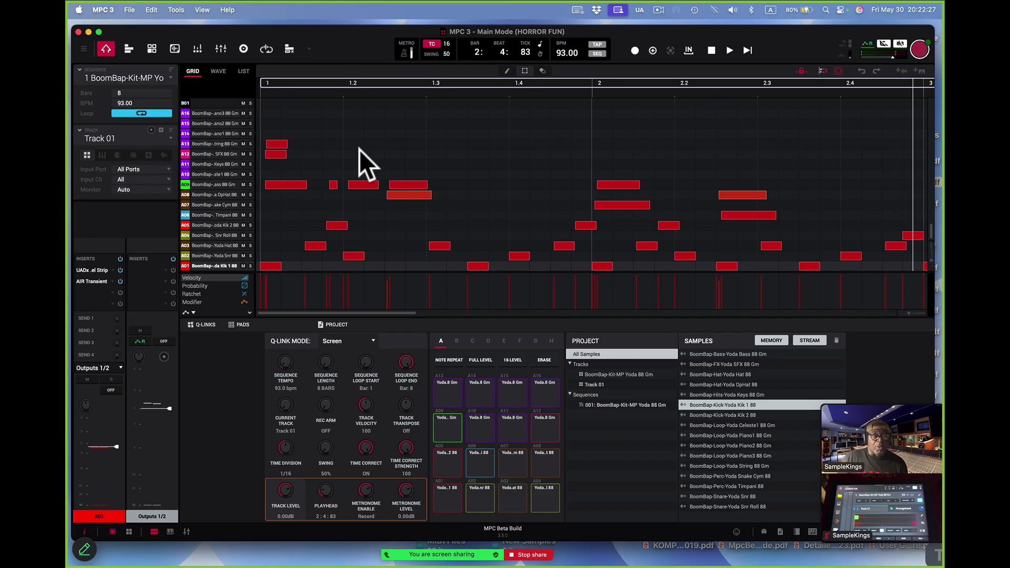
- Quit MPC 3 from its application menu, leaving HORROR FUN.xpj showing in Finder
{"action": "left_click", "coordinate": [110, 7]}
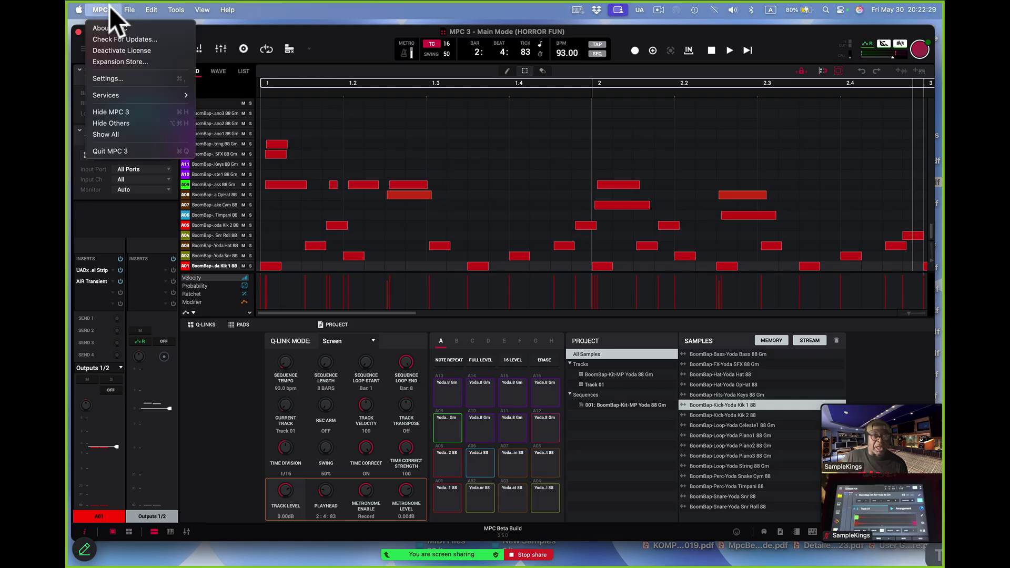
{"action": "left_click", "coordinate": [112, 153]}
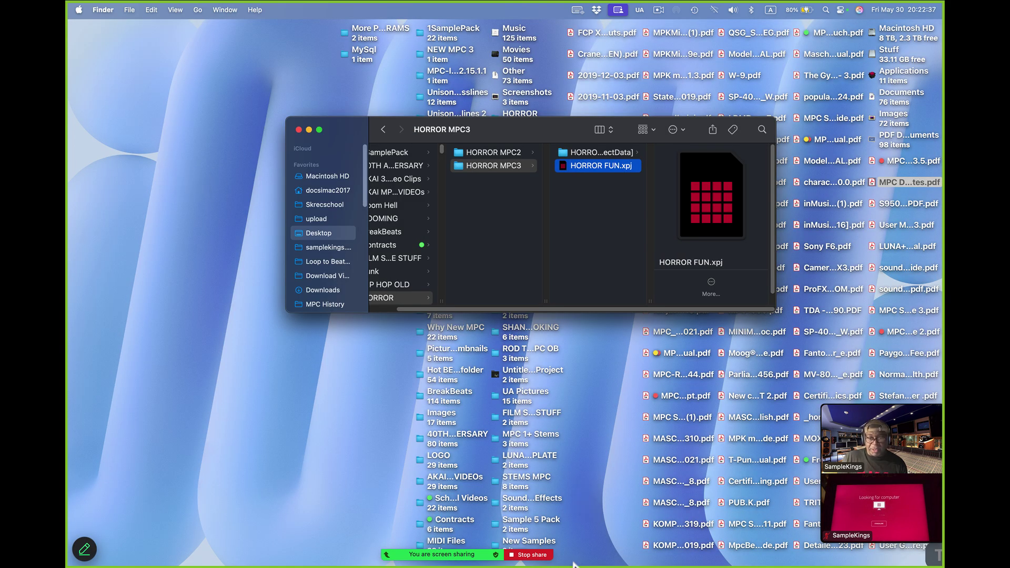
{"action": "mouse_move", "coordinate": [573, 566]}
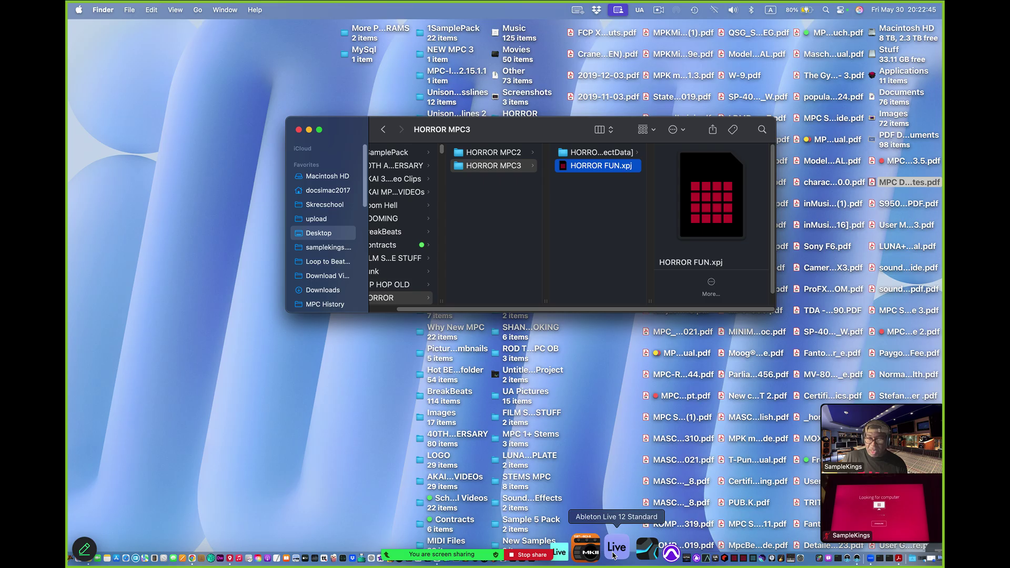
- Launch Ableton Live 11 and browse the Akai Professional VST3 plug-ins
{"action": "left_click", "coordinate": [595, 556]}
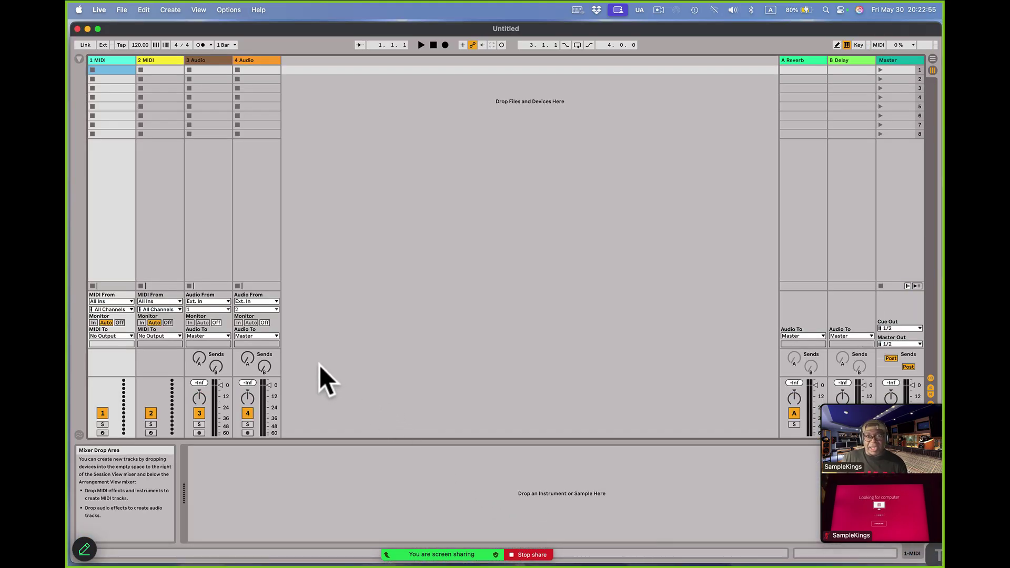
{"action": "left_click", "coordinate": [78, 57]}
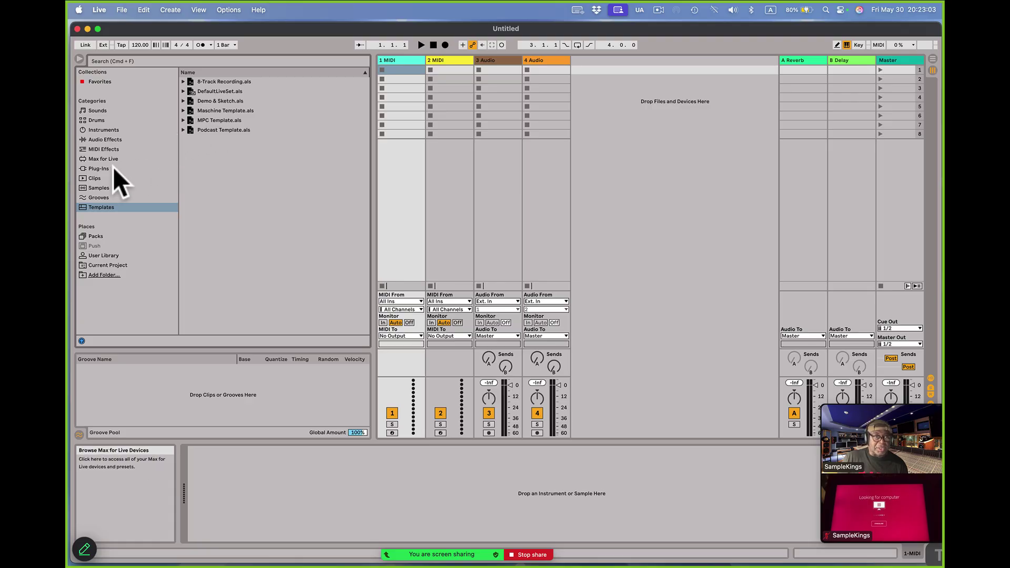
{"action": "left_click", "coordinate": [96, 168]}
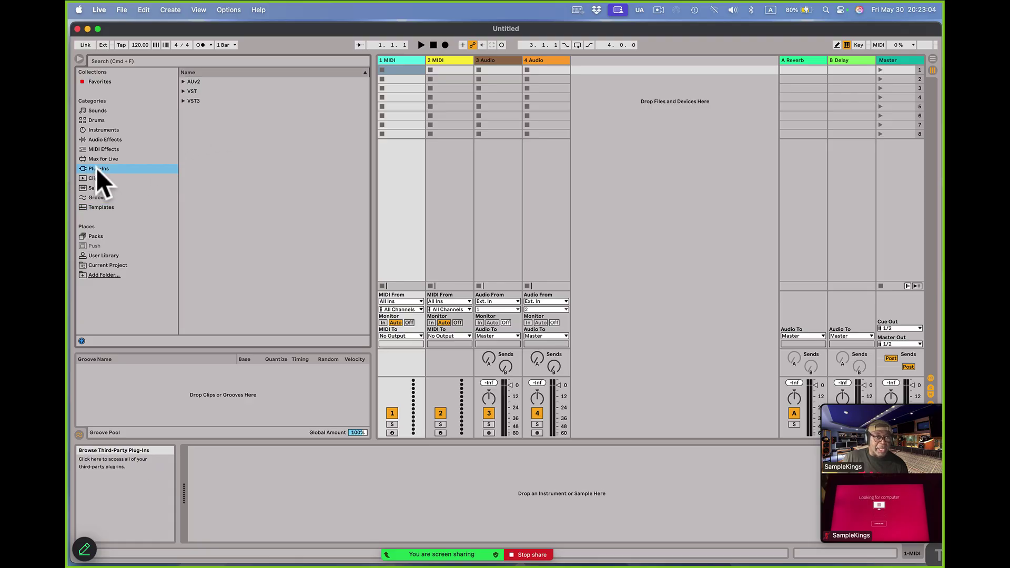
{"action": "left_click", "coordinate": [184, 100]}
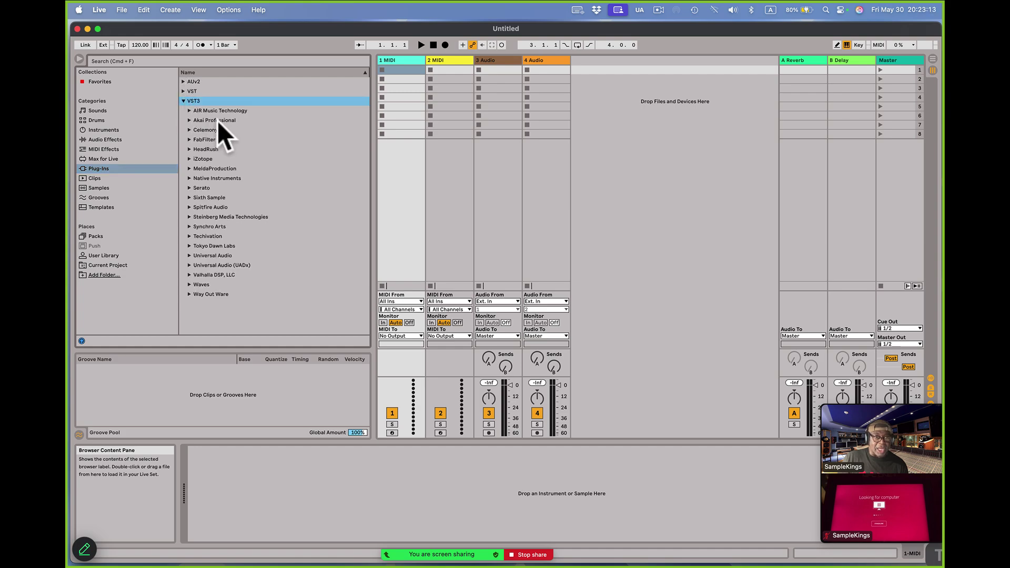
{"action": "left_click", "coordinate": [217, 119]}
{"action": "left_click", "coordinate": [189, 120]}
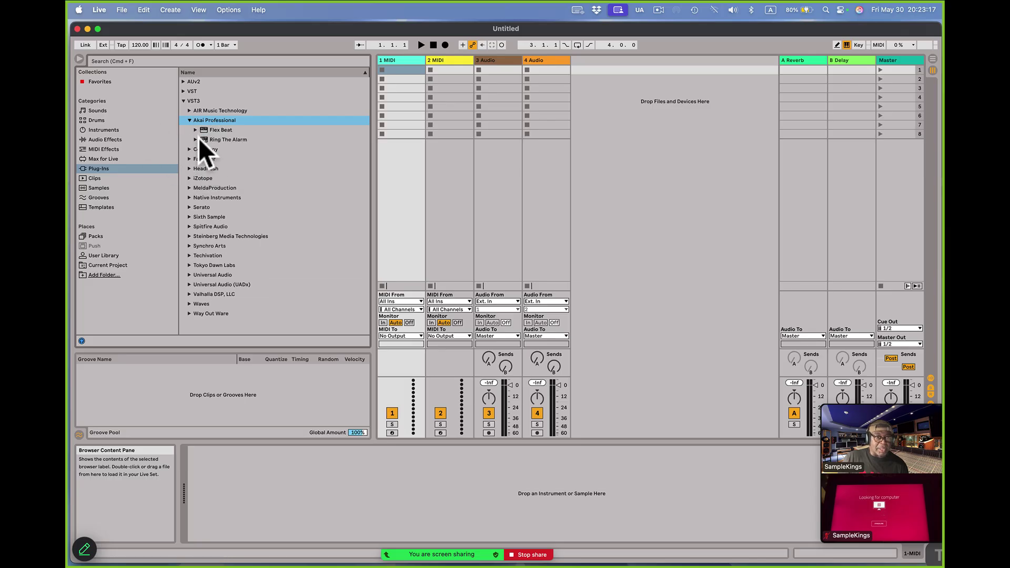
- Browse the Universal Audio plug-ins in the Custom VST folder
{"action": "left_click", "coordinate": [182, 90]}
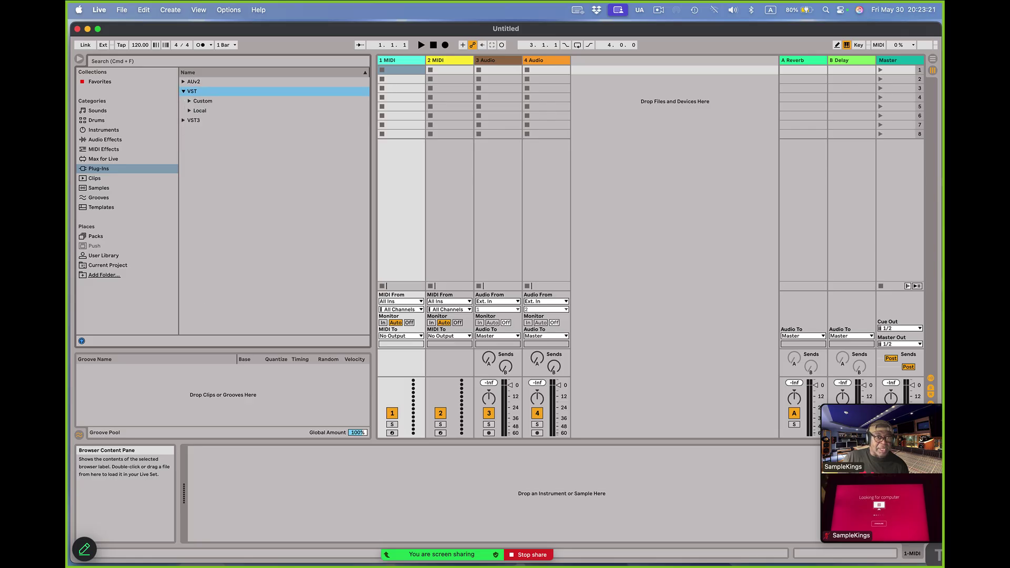
{"action": "left_click", "coordinate": [190, 100]}
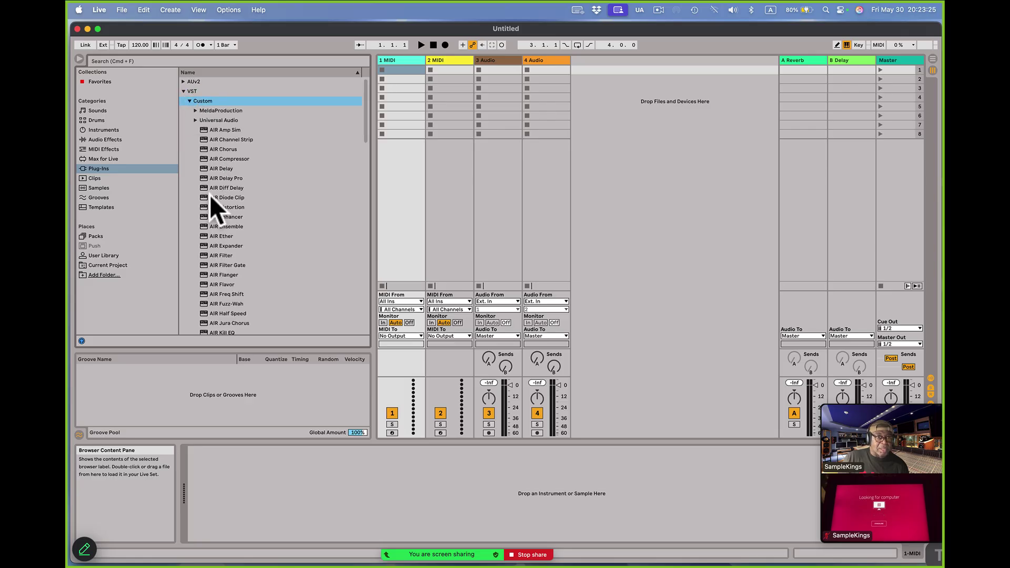
{"action": "left_click", "coordinate": [195, 120]}
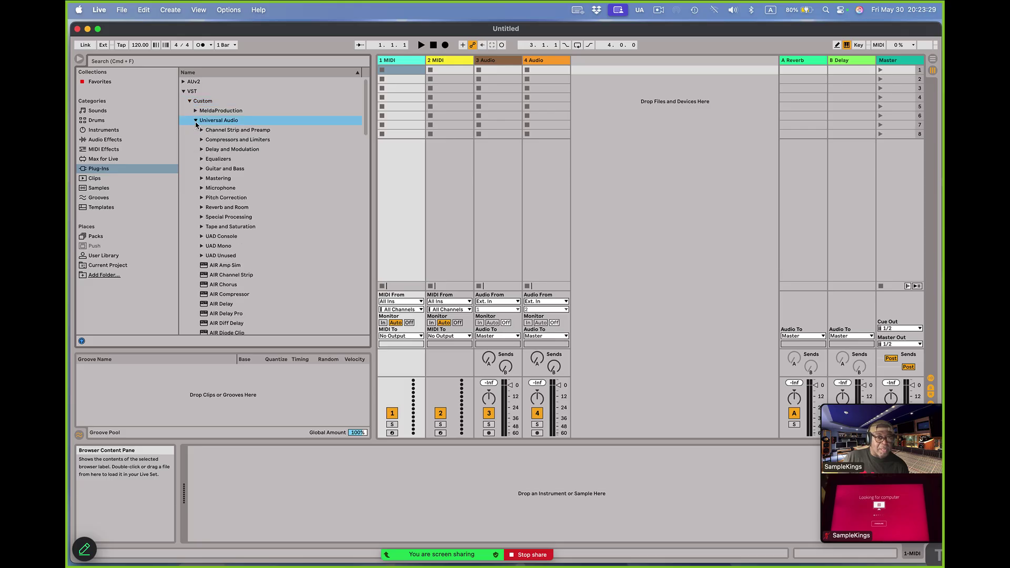
{"action": "scroll", "coordinate": [229, 246], "scroll_direction": "down", "scroll_amount": 5}
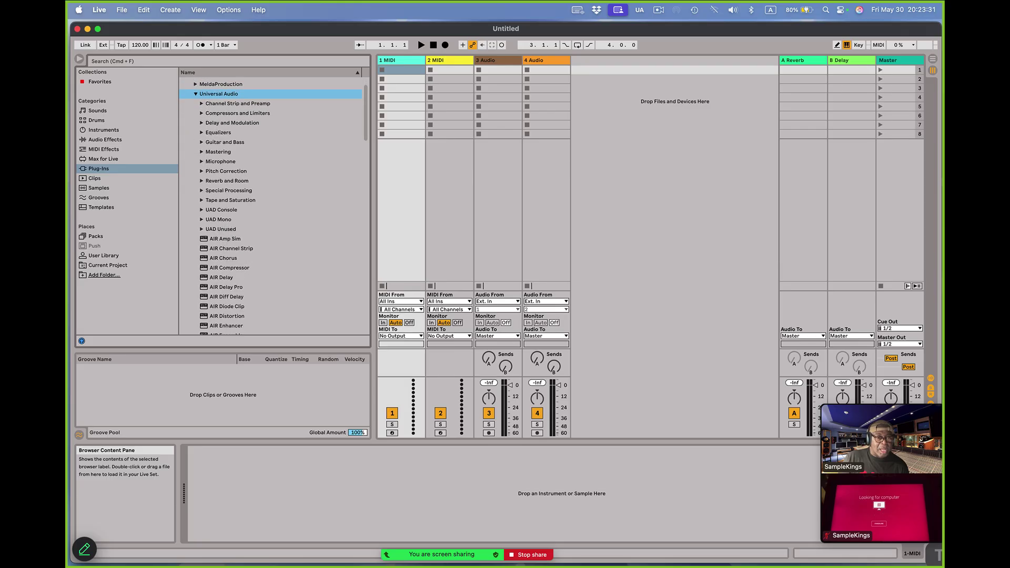
{"action": "scroll", "coordinate": [230, 246], "scroll_direction": "down", "scroll_amount": 20}
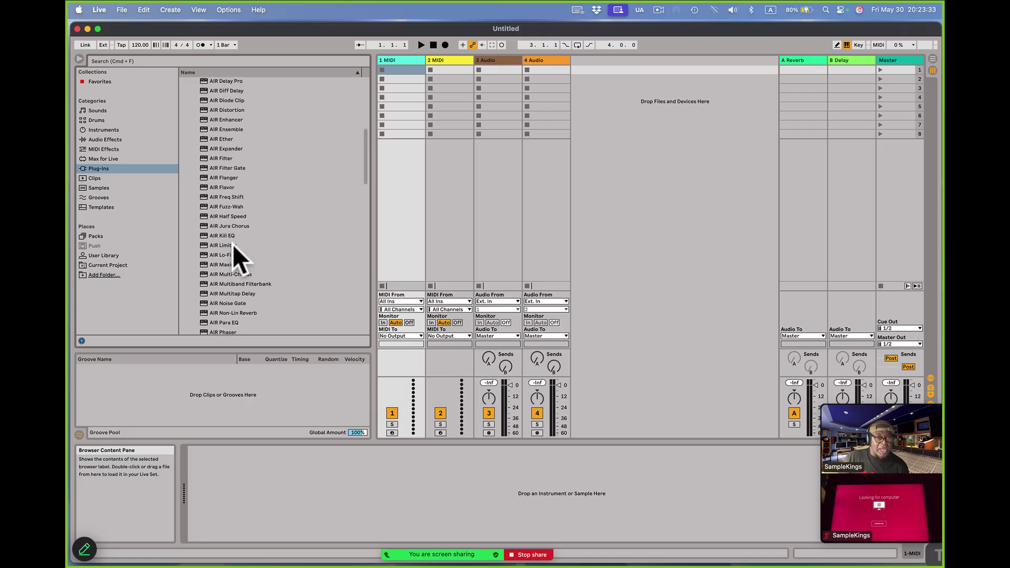
{"action": "scroll", "coordinate": [237, 243], "scroll_direction": "down", "scroll_amount": 10}
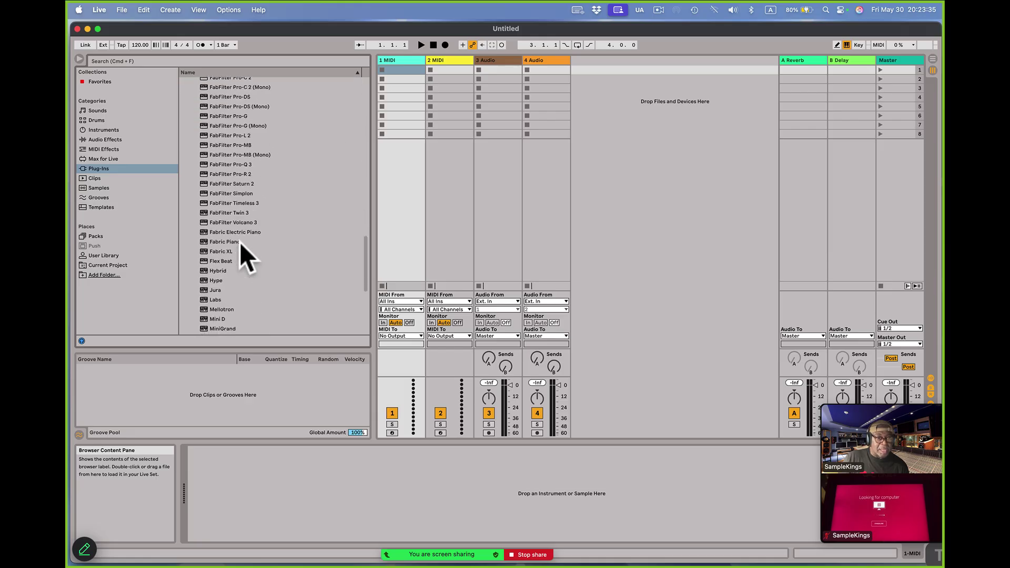
{"action": "scroll", "coordinate": [239, 242], "scroll_direction": "up", "scroll_amount": 20}
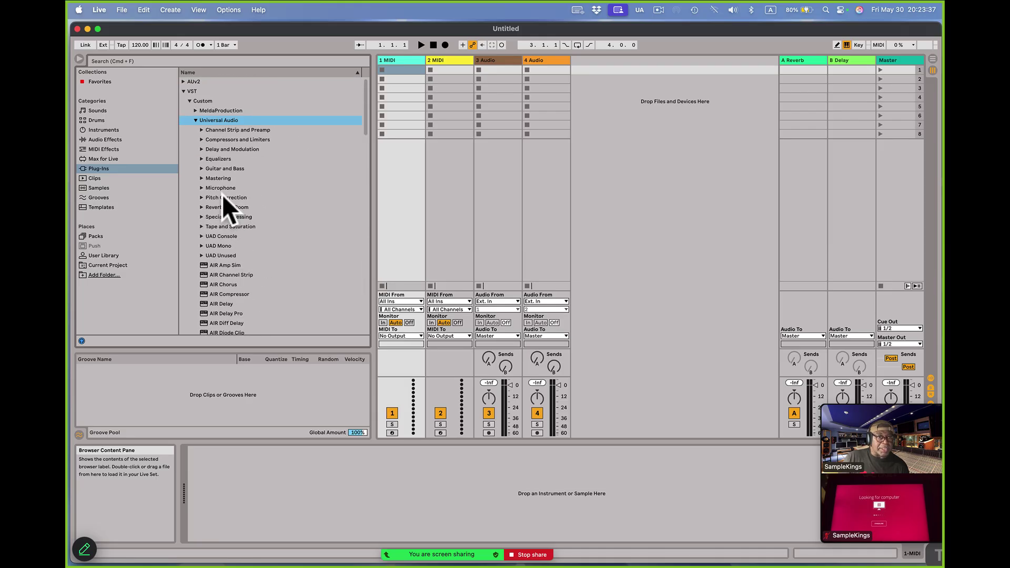
- Show the AUv2 Akai Professional plug-ins and select the MPC plug-in
{"action": "left_click", "coordinate": [183, 90]}
{"action": "left_click", "coordinate": [184, 82]}
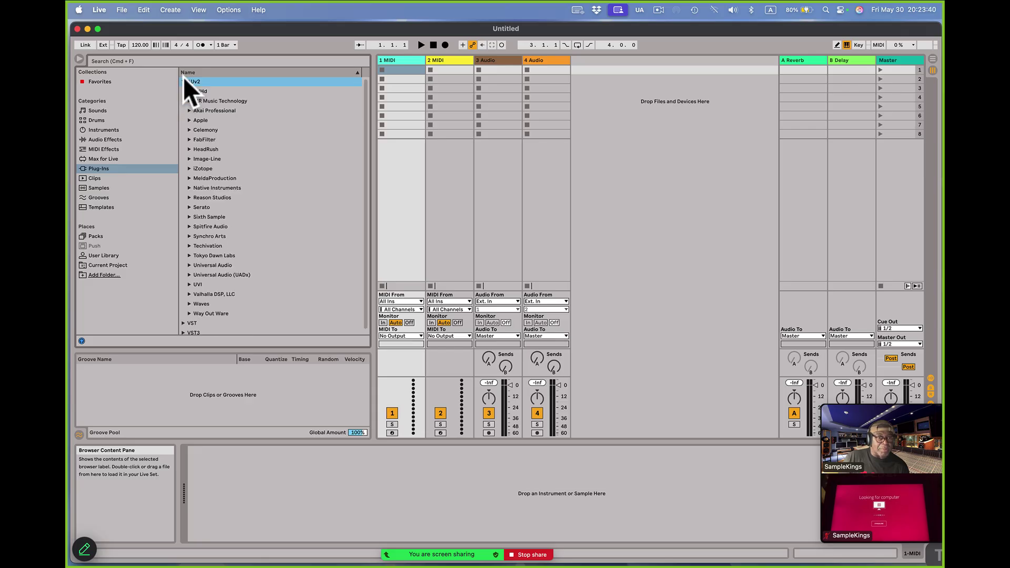
{"action": "left_click", "coordinate": [217, 110]}
{"action": "left_click", "coordinate": [189, 111]}
{"action": "left_click", "coordinate": [217, 130]}
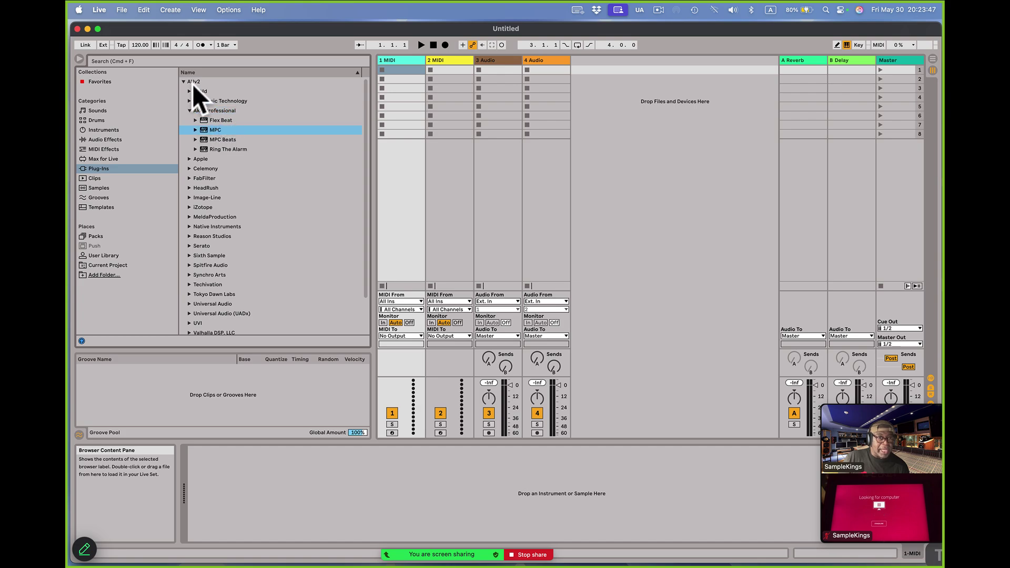
{"action": "left_click", "coordinate": [191, 110]}
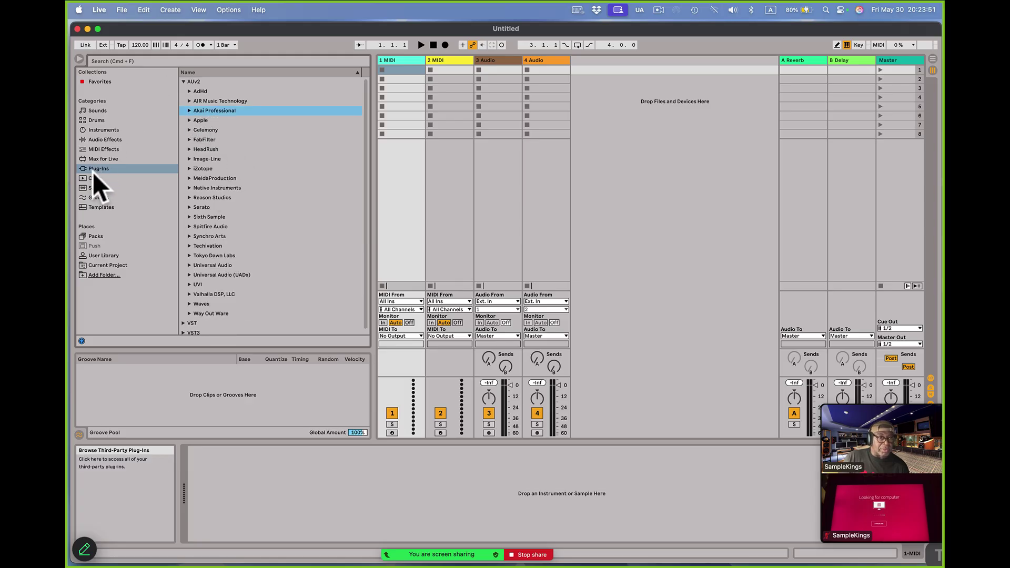
- Load MPC Template.als from the browser's Templates list
{"action": "left_click", "coordinate": [100, 207]}
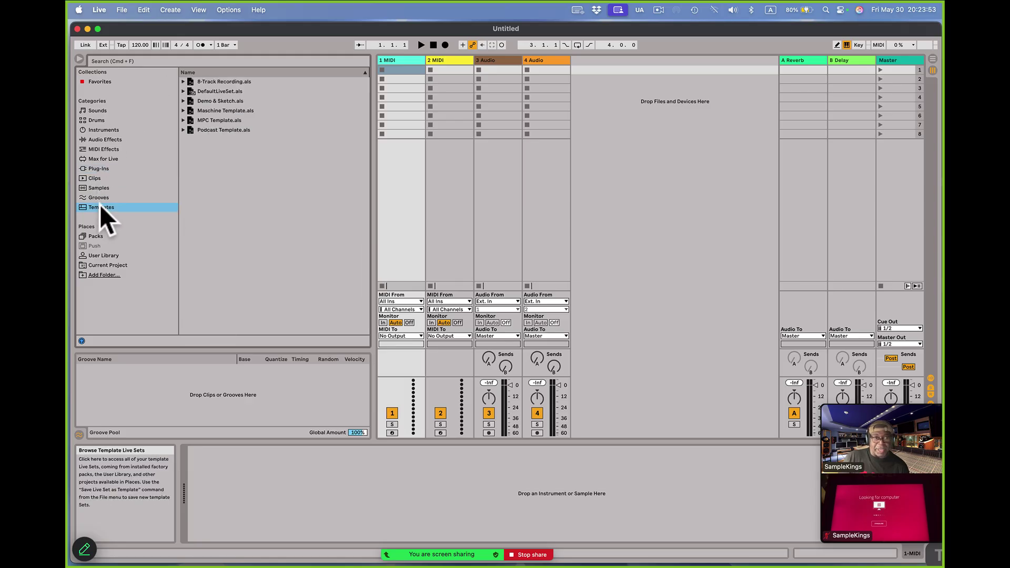
{"action": "double_click", "coordinate": [199, 120]}
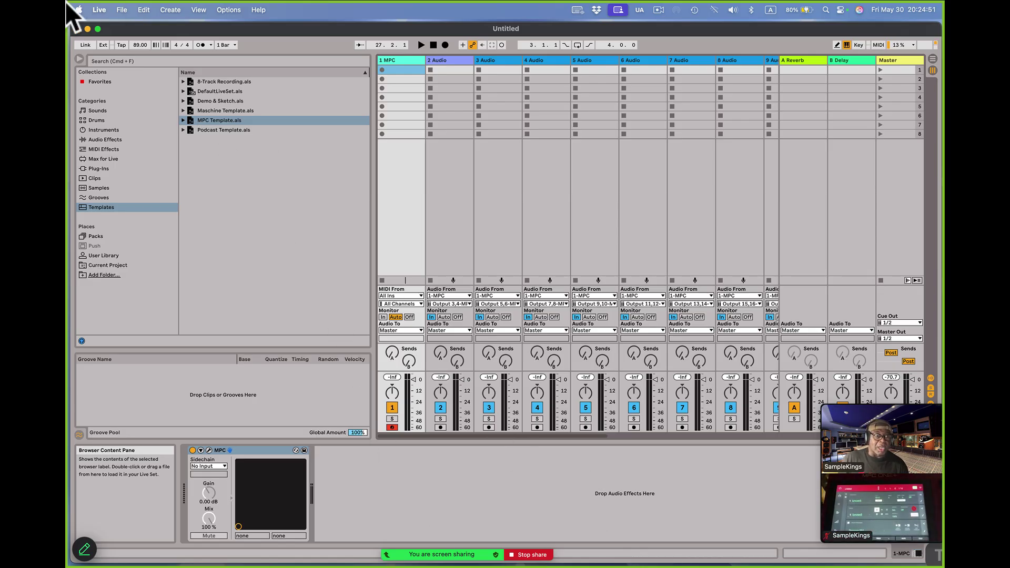
- Hide the browser and scroll the mixer to review tracks 1–16 fed from MPC outputs
{"action": "left_click", "coordinate": [80, 57]}
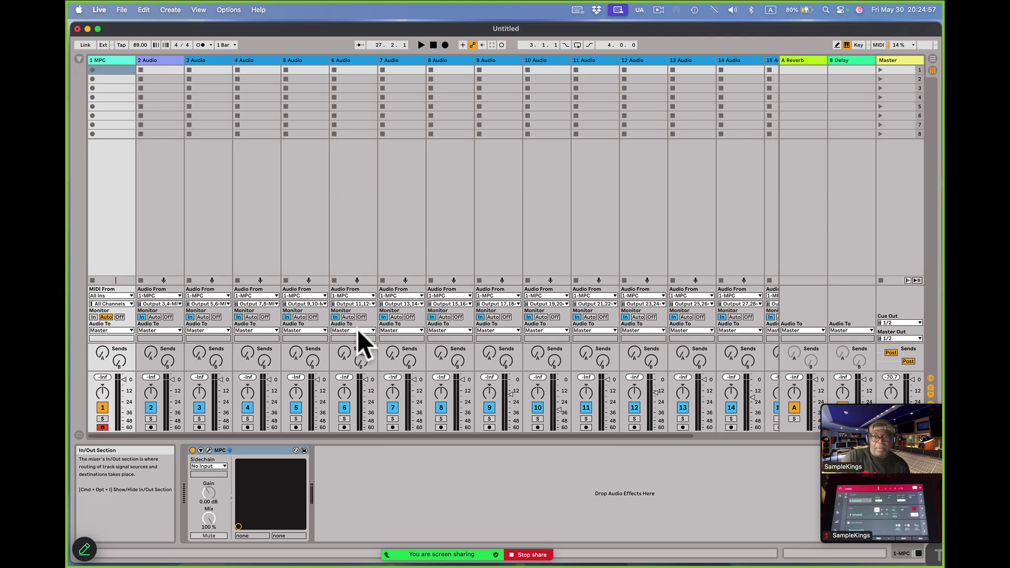
{"action": "scroll", "coordinate": [468, 351], "scroll_direction": "right", "scroll_amount": 5}
{"action": "scroll", "coordinate": [468, 352], "scroll_direction": "left", "scroll_amount": 3}
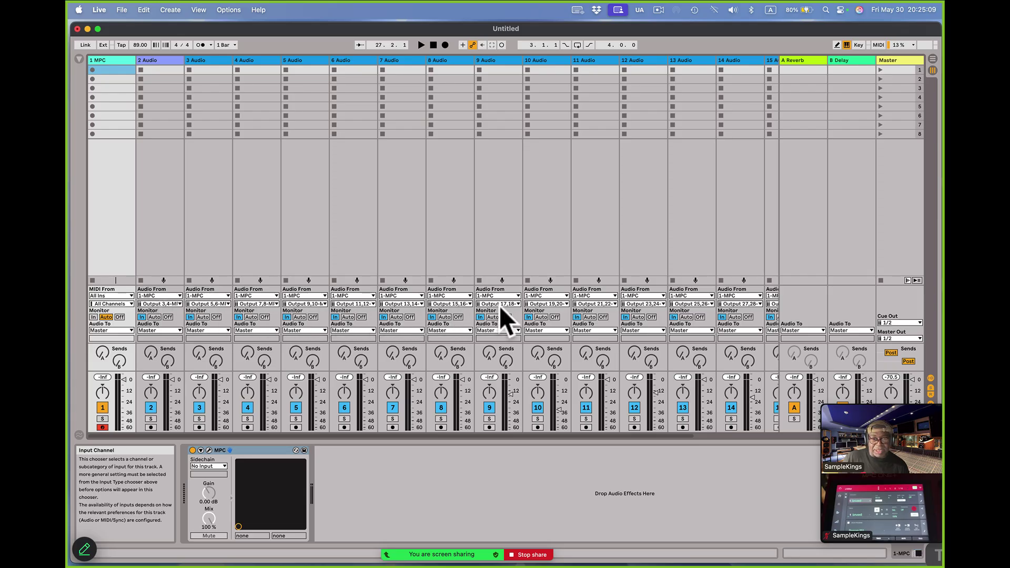
{"action": "scroll", "coordinate": [579, 328], "scroll_direction": "right", "scroll_amount": 5}
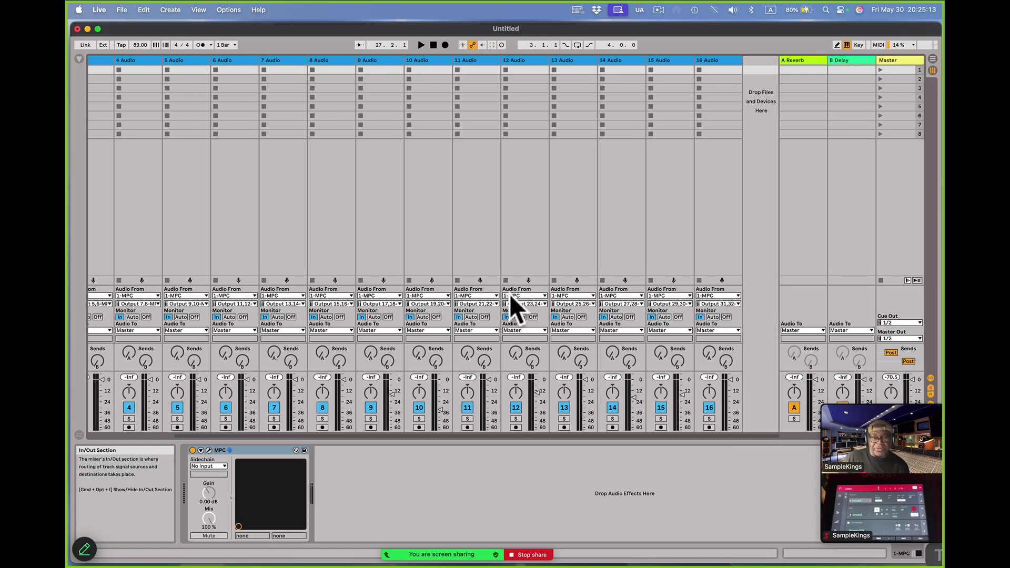
{"action": "scroll", "coordinate": [461, 298], "scroll_direction": "left", "scroll_amount": 5}
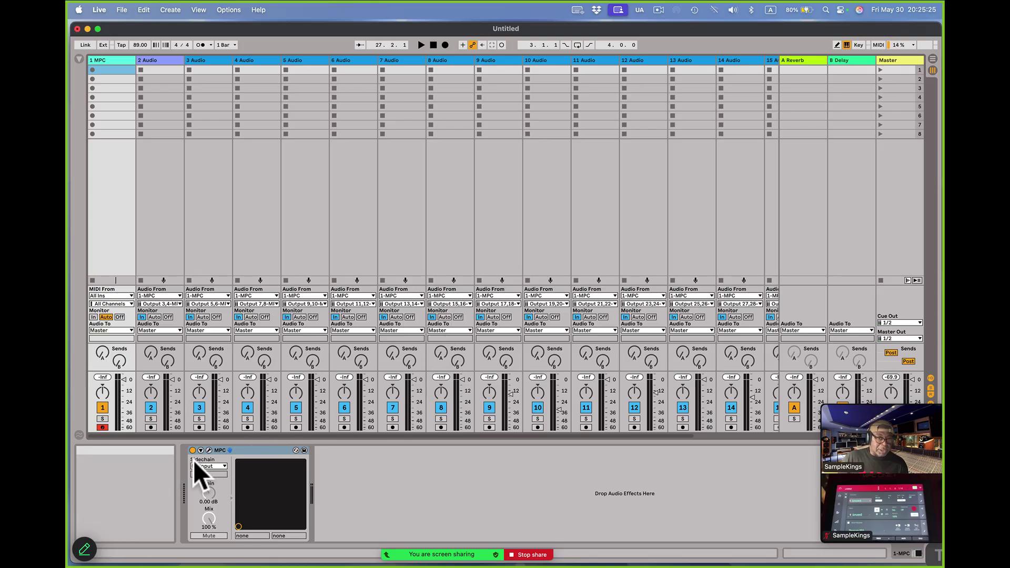
- Open the MPC plug-in window and move it down-left to uncover Live's track headers
{"action": "left_click", "coordinate": [209, 451]}
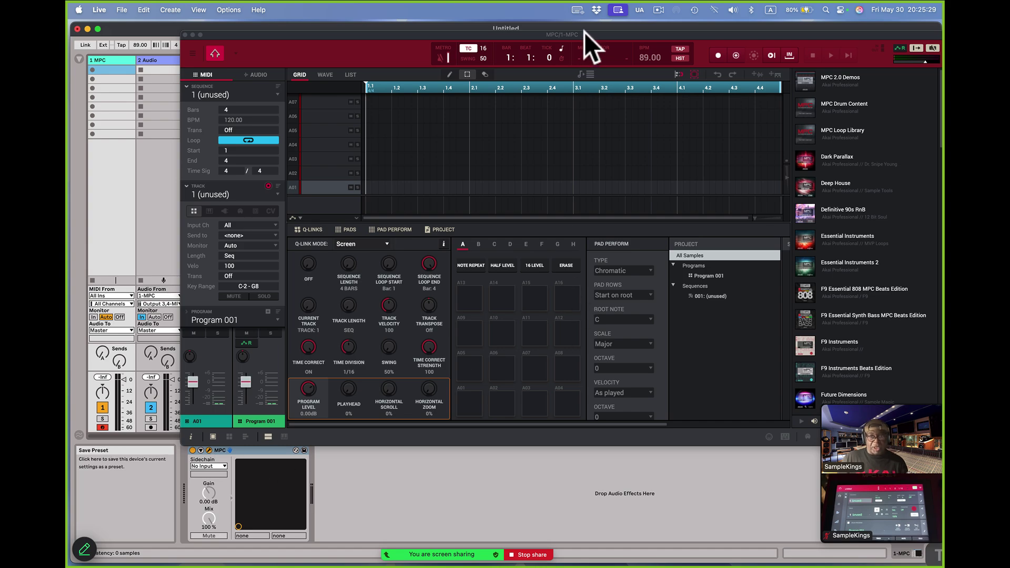
{"action": "left_click_drag", "start_coordinate": [583, 33], "coordinate": [543, 75]}
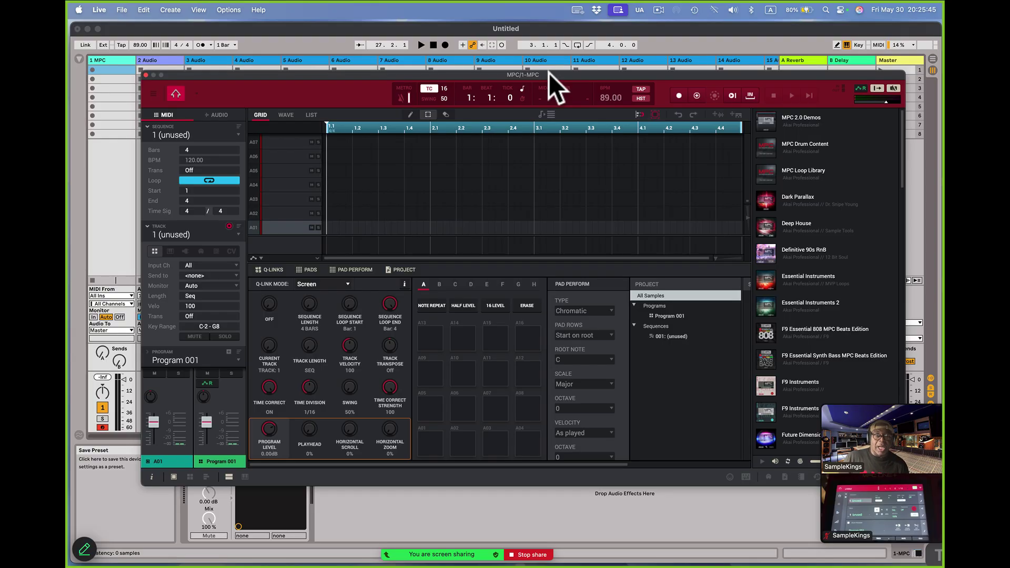
- Load the recent HORROR FUN project from the MPC plug-in's main menu
{"action": "left_click", "coordinate": [153, 92]}
{"action": "mouse_move", "coordinate": [162, 112]}
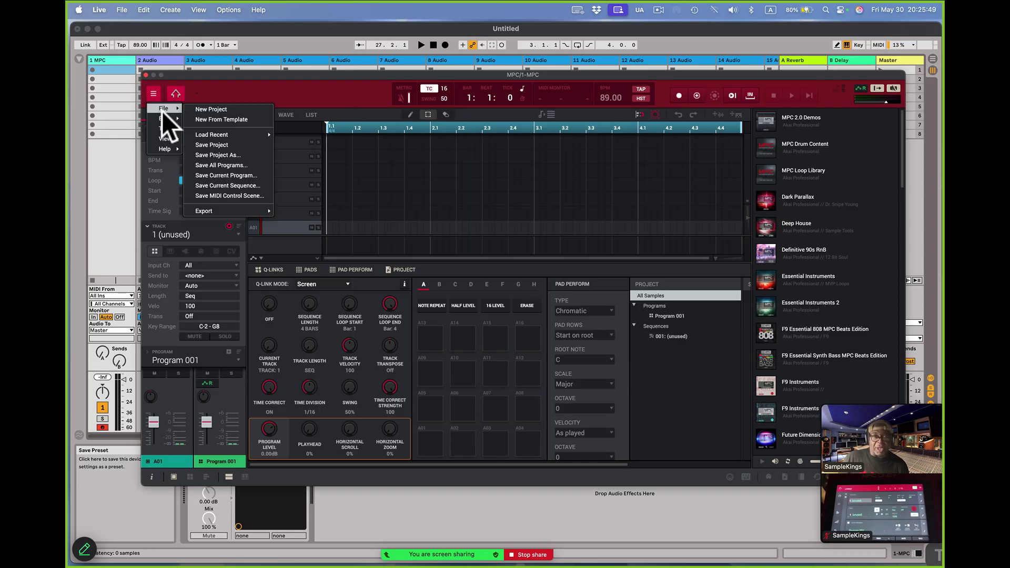
{"action": "mouse_move", "coordinate": [209, 135]}
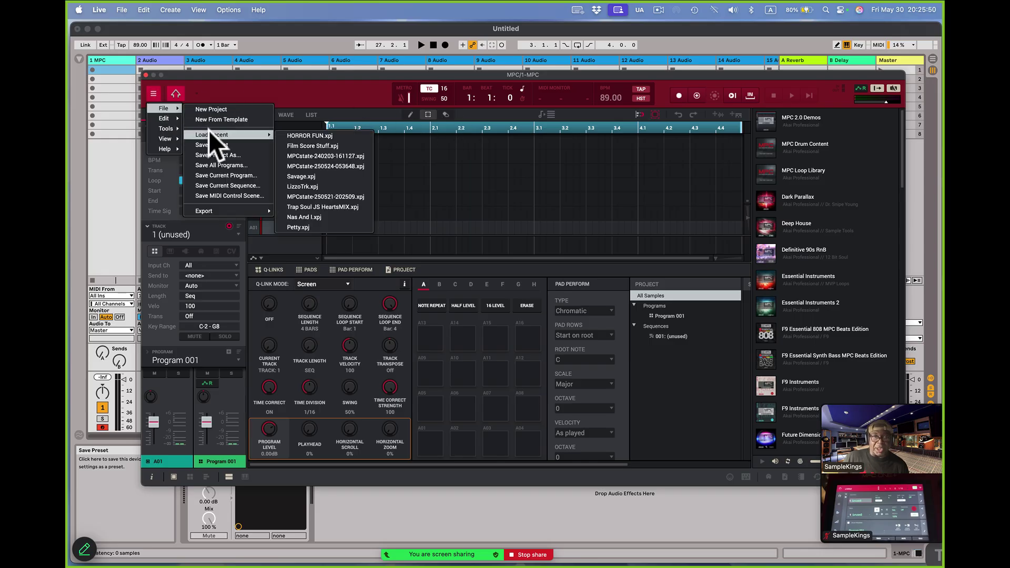
{"action": "left_click", "coordinate": [307, 135]}
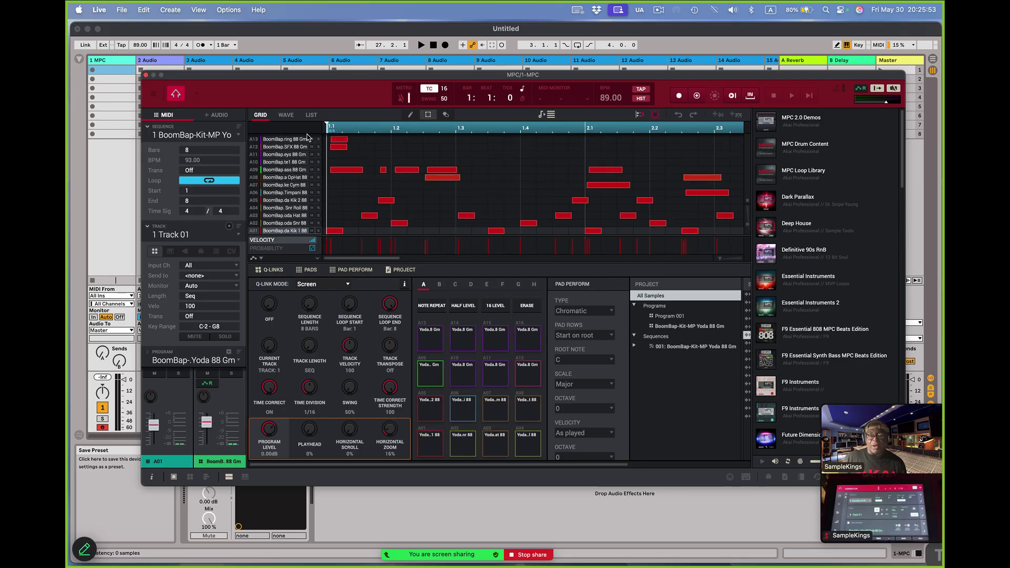
- Audition pads A01–A08 of the BoomBap Yoda kit
{"action": "left_click", "coordinate": [427, 445]}
{"action": "left_click", "coordinate": [463, 440]}
{"action": "left_click", "coordinate": [496, 442]}
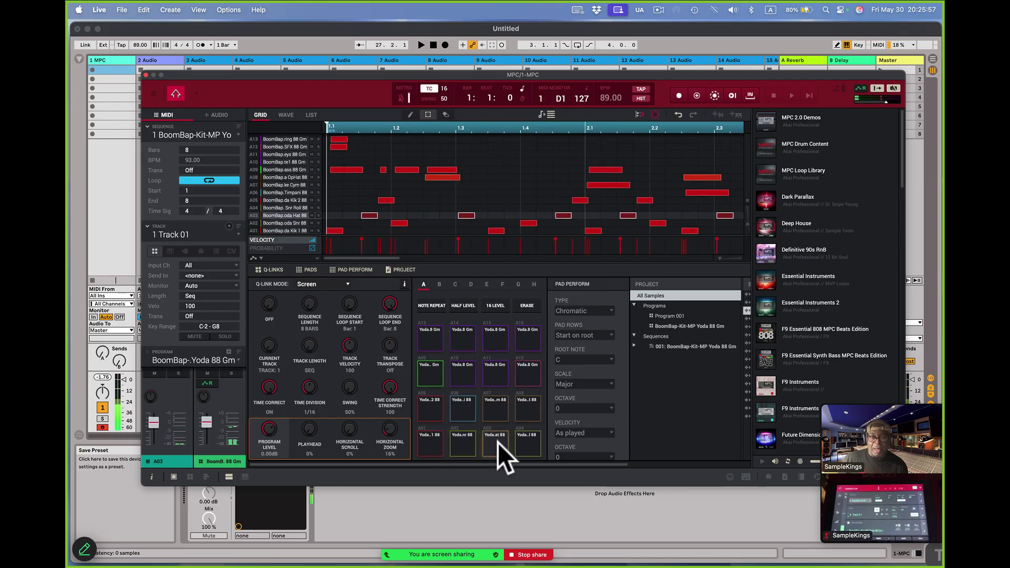
{"action": "left_click", "coordinate": [525, 441]}
{"action": "left_click", "coordinate": [521, 416]}
{"action": "left_click", "coordinate": [483, 409]}
{"action": "left_click", "coordinate": [459, 405]}
{"action": "left_click", "coordinate": [434, 400]}
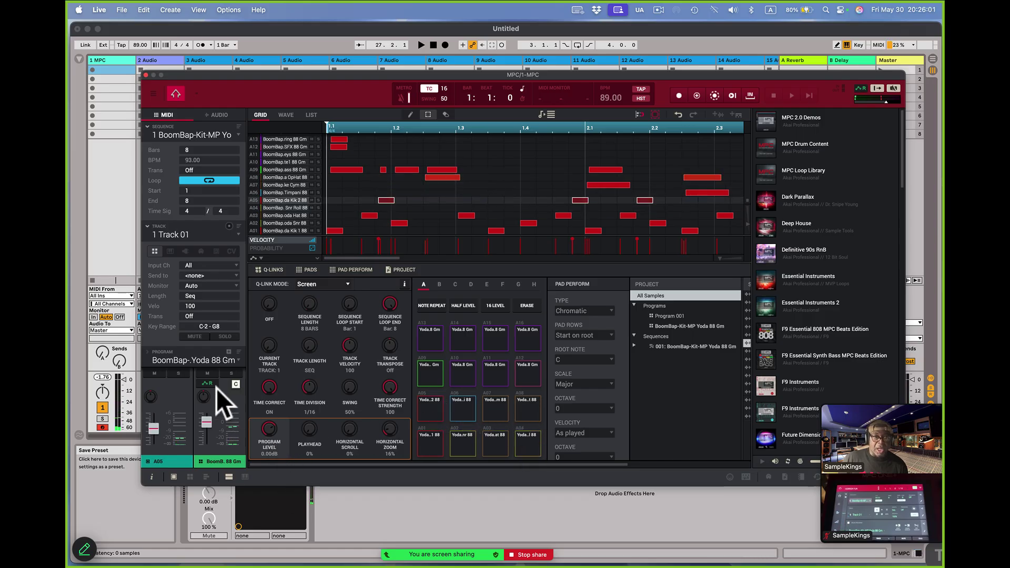
- Show pad output routing and audition pads A02–A12 and A14–A16, checking each output
{"action": "left_click", "coordinate": [147, 226]}
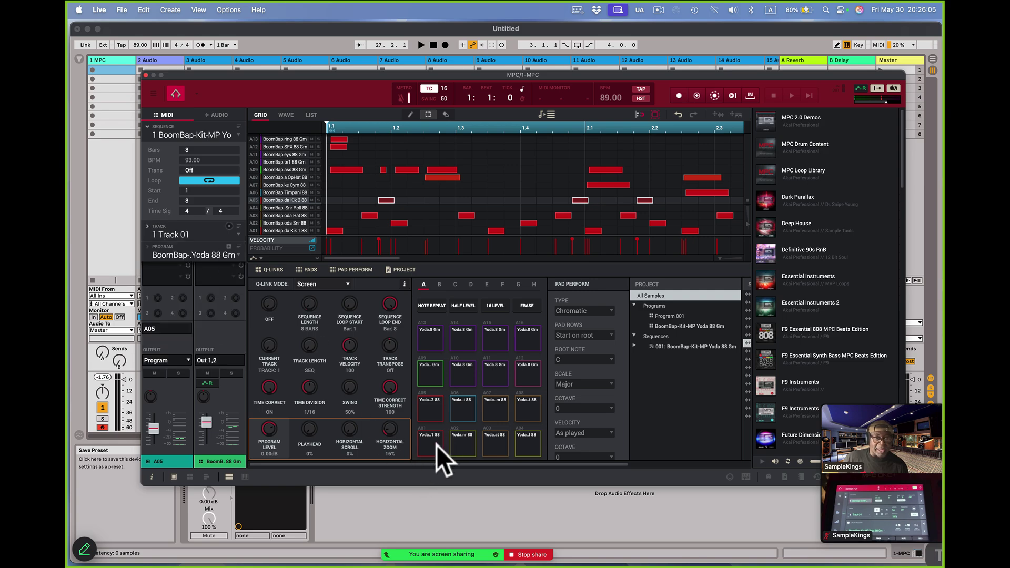
{"action": "left_click", "coordinate": [463, 447]}
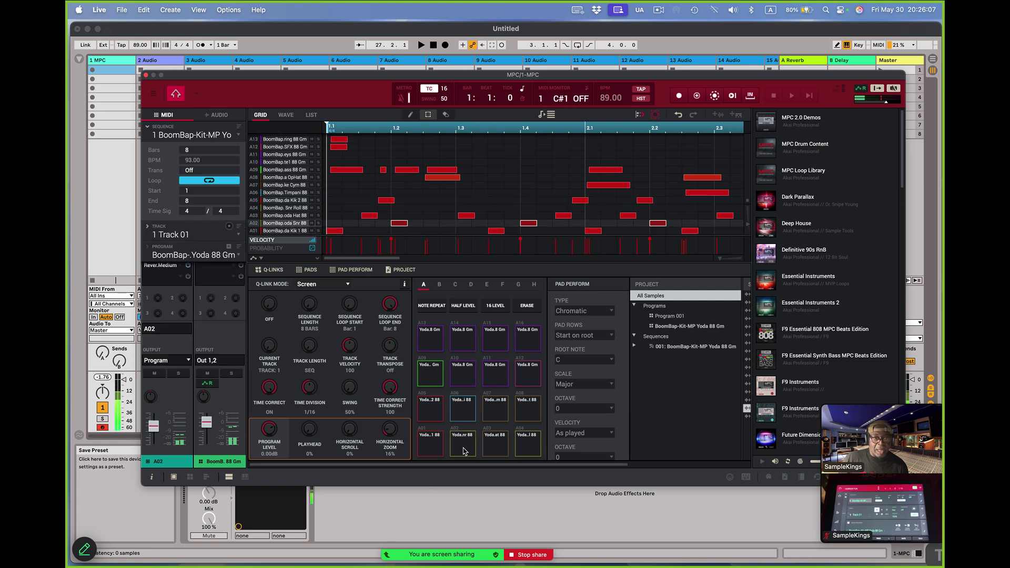
{"action": "left_click", "coordinate": [497, 447]}
{"action": "left_click", "coordinate": [528, 443]}
{"action": "left_click", "coordinate": [532, 414]}
{"action": "left_click", "coordinate": [500, 410]}
{"action": "left_click", "coordinate": [462, 409]}
{"action": "left_click", "coordinate": [430, 409]}
{"action": "left_click", "coordinate": [427, 376]}
{"action": "left_click", "coordinate": [456, 377]}
{"action": "left_click", "coordinate": [494, 376]}
{"action": "left_click", "coordinate": [533, 374]}
{"action": "left_click", "coordinate": [526, 343]}
{"action": "left_click", "coordinate": [497, 342]}
{"action": "left_click", "coordinate": [457, 339]}
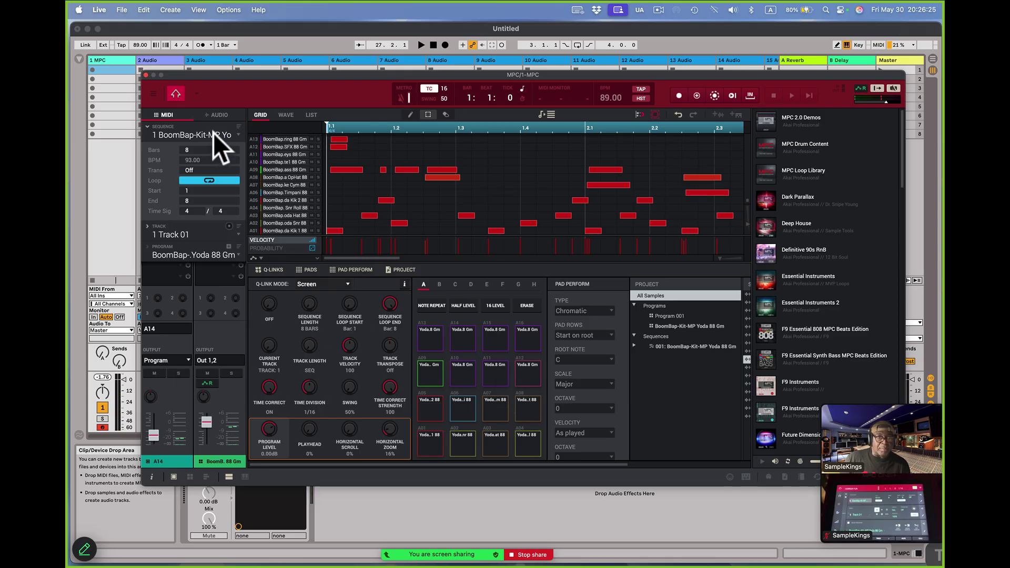
- Load the recent BoomBap Crime project into the plug-in, confirming the replace and missing plug-in alerts
{"action": "left_click", "coordinate": [154, 91]}
{"action": "mouse_move", "coordinate": [159, 107]}
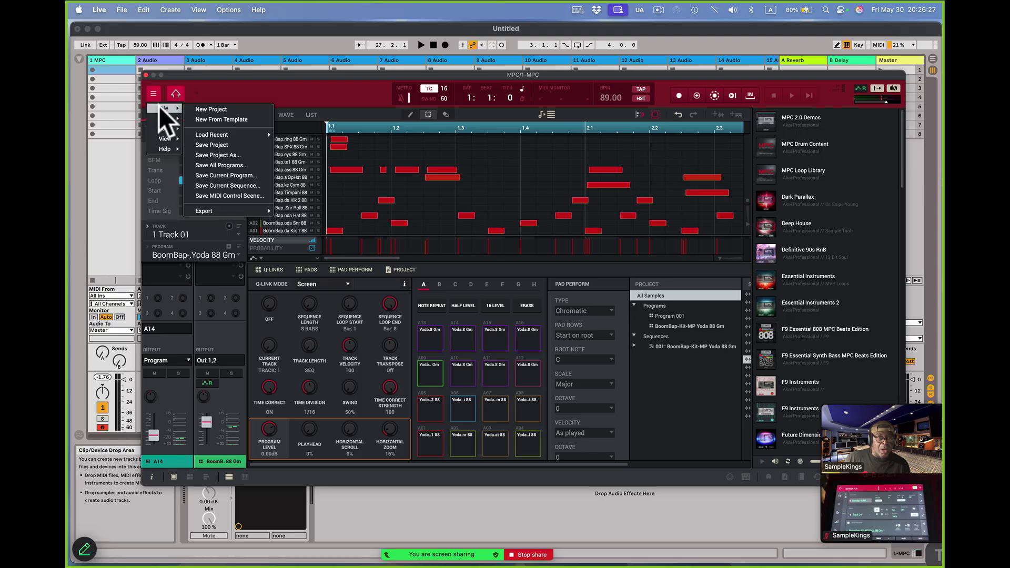
{"action": "mouse_move", "coordinate": [191, 132]}
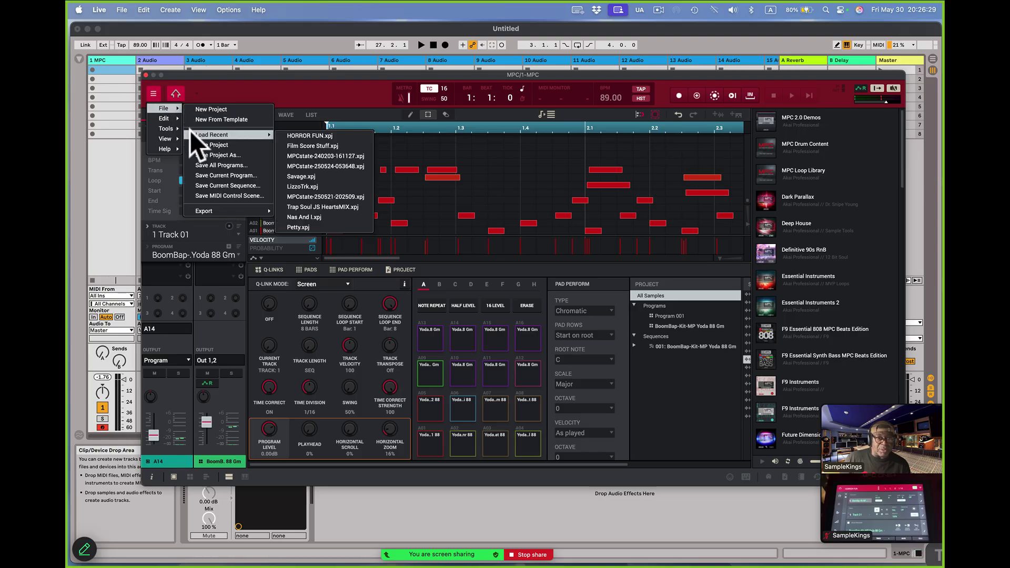
{"action": "left_click", "coordinate": [313, 143]}
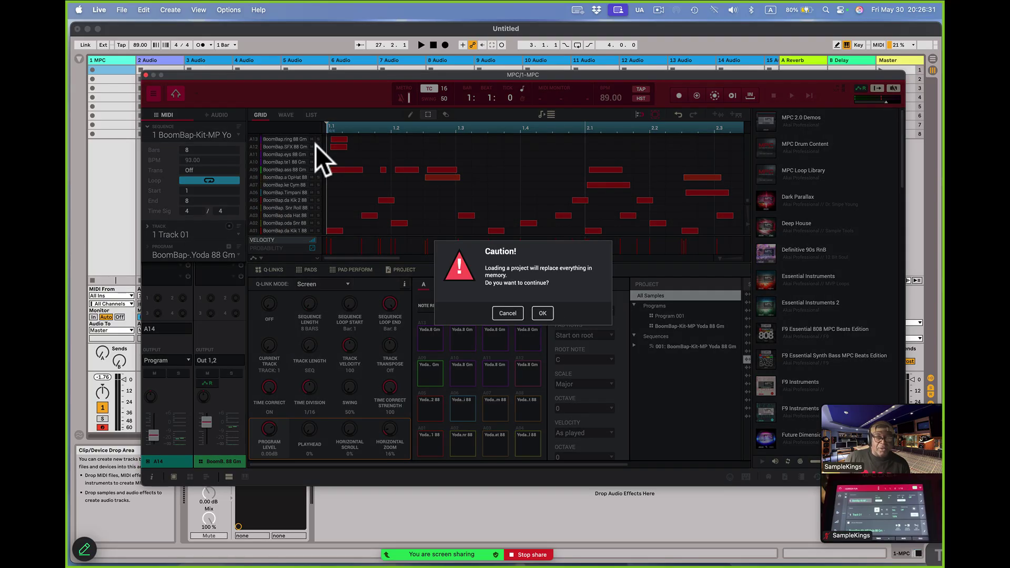
{"action": "left_click", "coordinate": [545, 314]}
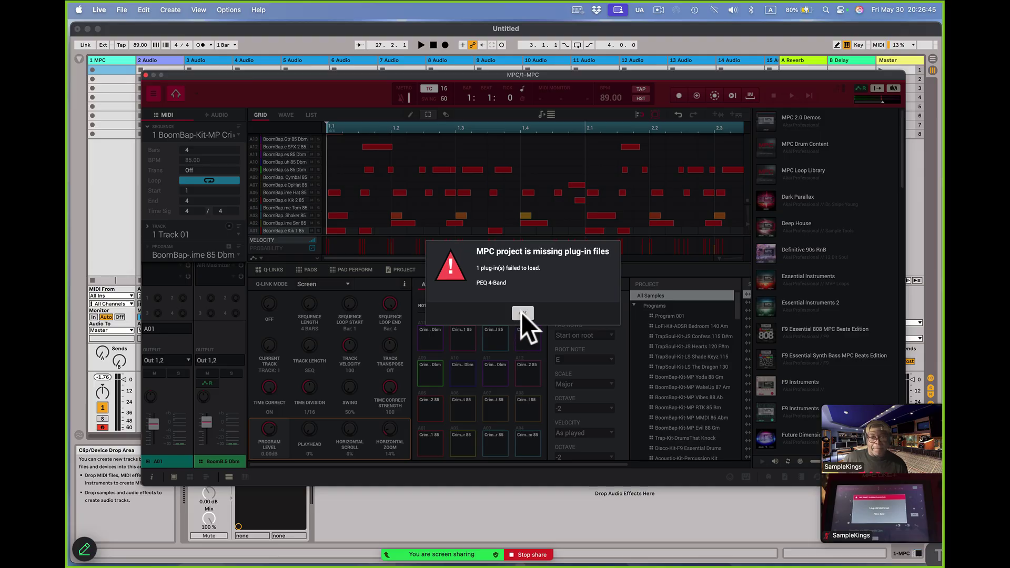
{"action": "left_click", "coordinate": [521, 313]}
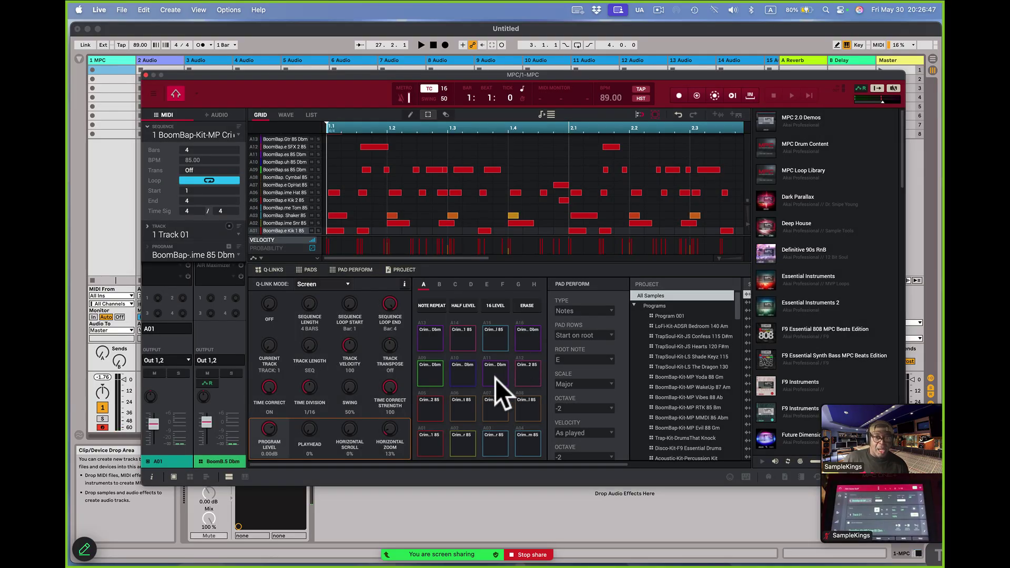
- Audition pads A01–A04 and A08 in the current sequence
{"action": "left_click", "coordinate": [432, 446]}
{"action": "left_click", "coordinate": [466, 448]}
{"action": "left_click", "coordinate": [494, 446]}
{"action": "left_click", "coordinate": [530, 443]}
{"action": "left_click", "coordinate": [529, 408]}
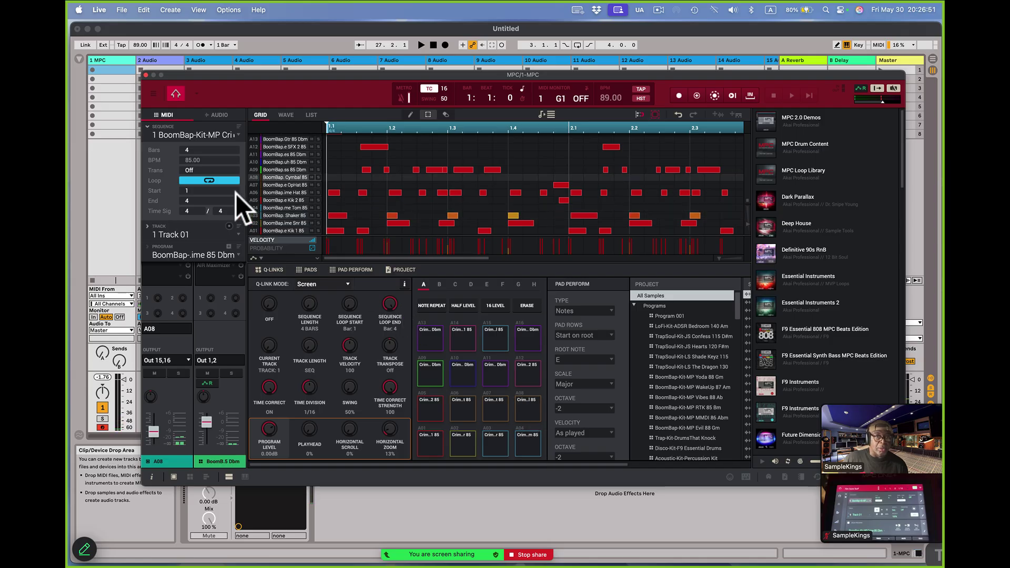
- Switch to sequence 8 BoomBap-Kit-MP Yoda and audition pads A04 through A08
{"action": "left_click", "coordinate": [239, 134]}
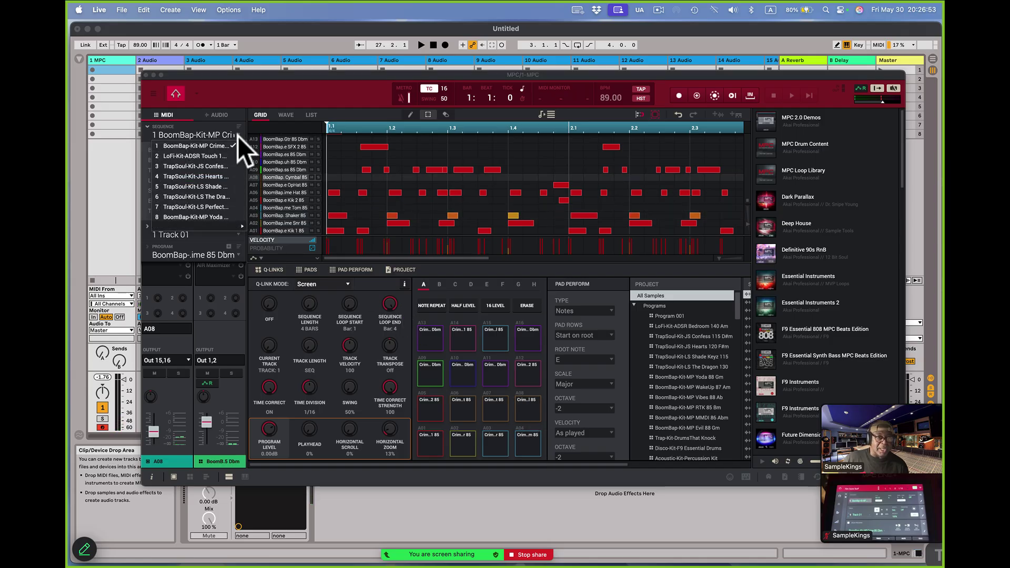
{"action": "left_click", "coordinate": [227, 217]}
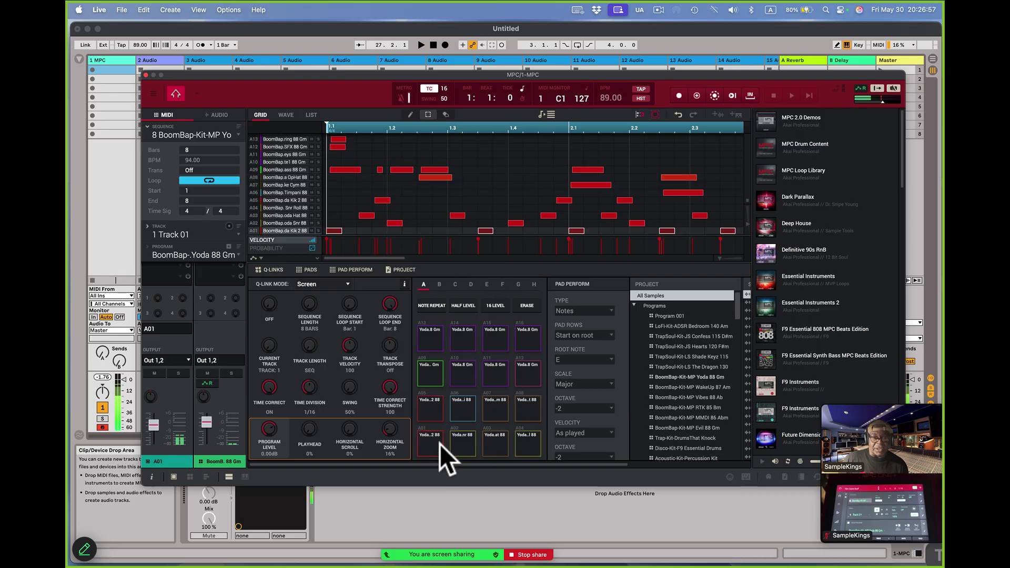
{"action": "left_click", "coordinate": [530, 444]}
{"action": "left_click_drag", "start_coordinate": [529, 435], "coordinate": [436, 405]}
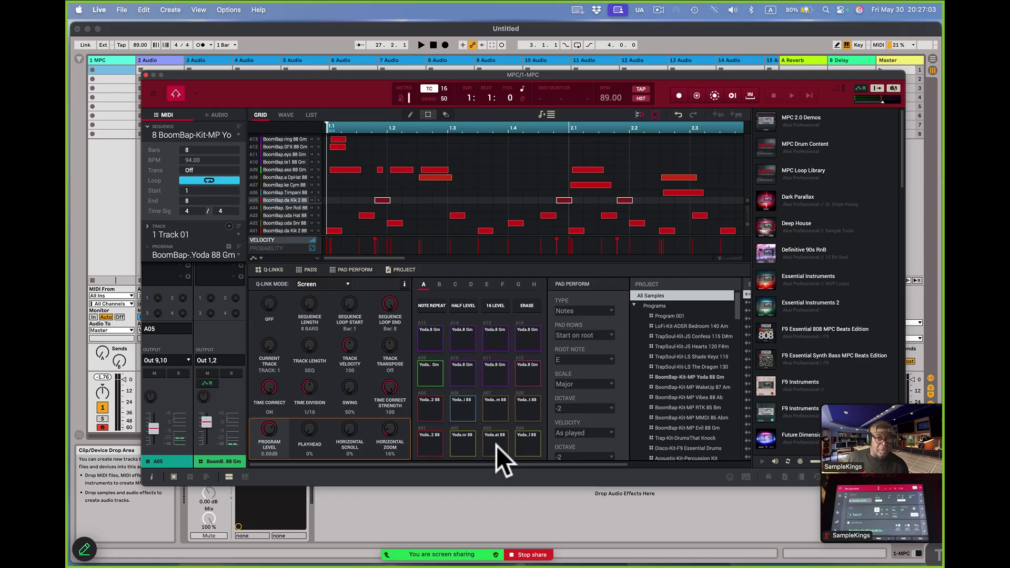
- Check pads A01–A06 output Out 1,2 through Out 11,12 and pad A16 Out 31,32
{"action": "left_click", "coordinate": [427, 443]}
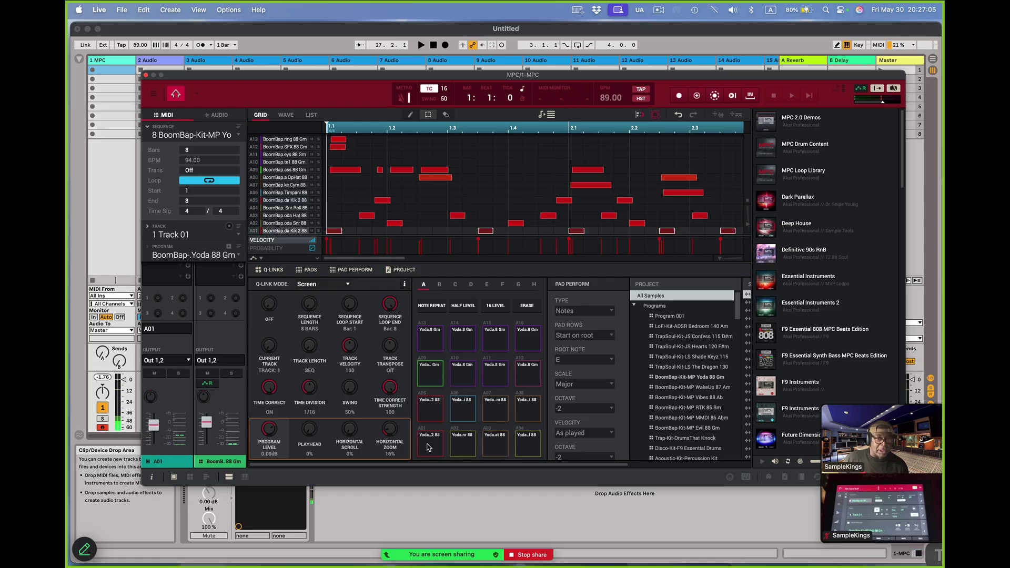
{"action": "left_click", "coordinate": [458, 444]}
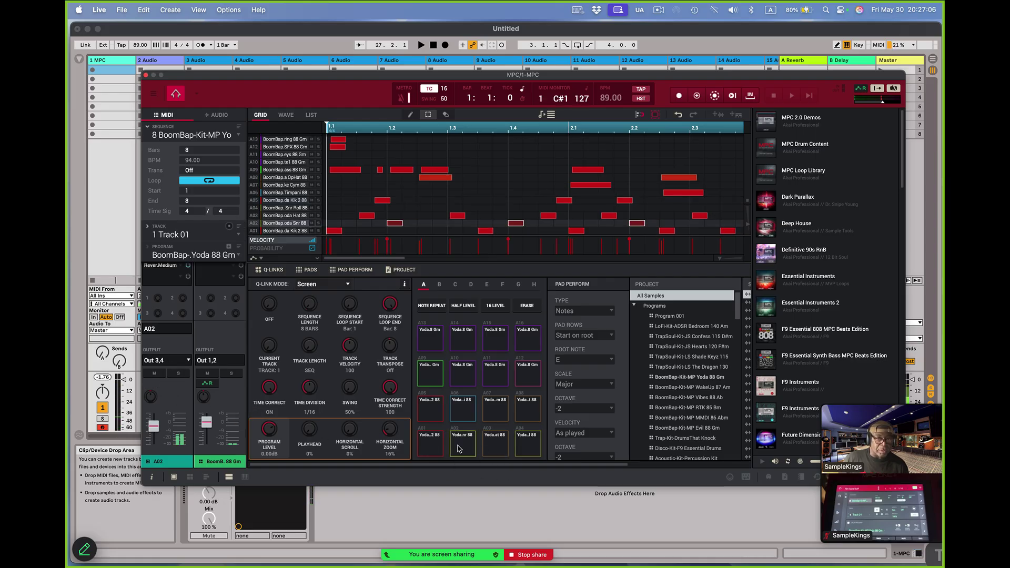
{"action": "left_click", "coordinate": [490, 445]}
{"action": "left_click", "coordinate": [522, 443]}
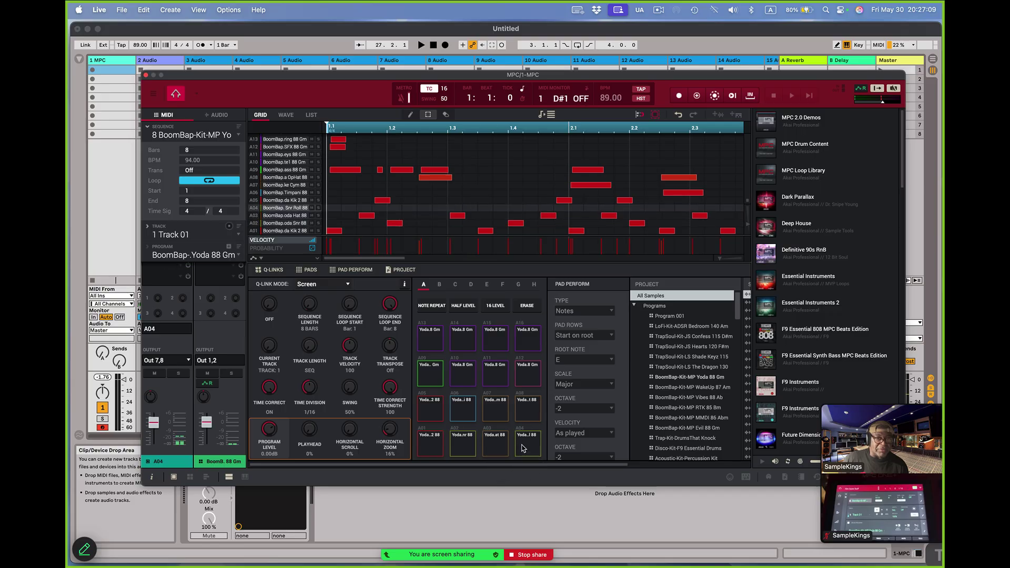
{"action": "left_click", "coordinate": [426, 413]}
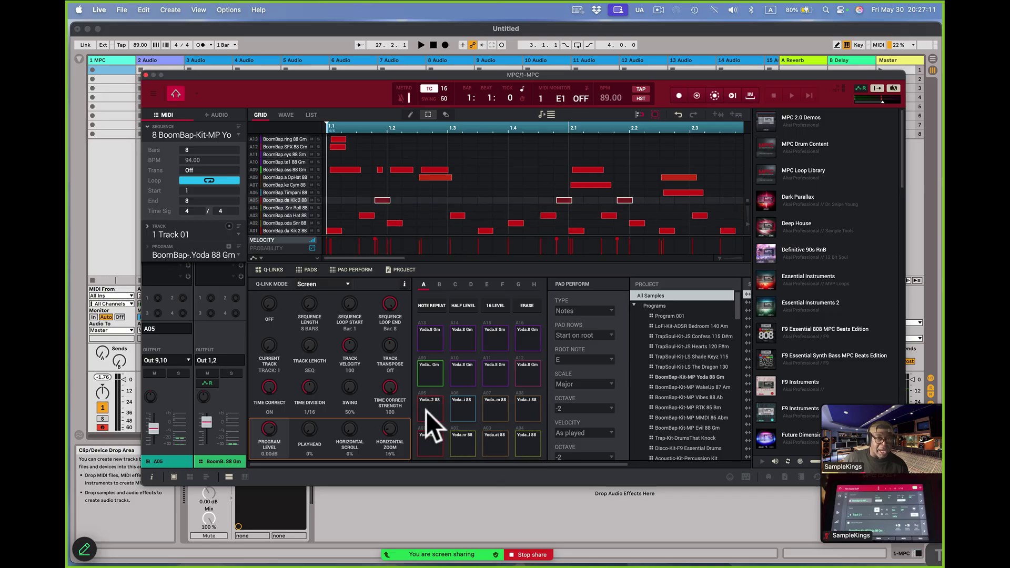
{"action": "left_click", "coordinate": [460, 413]}
{"action": "left_click", "coordinate": [527, 337]}
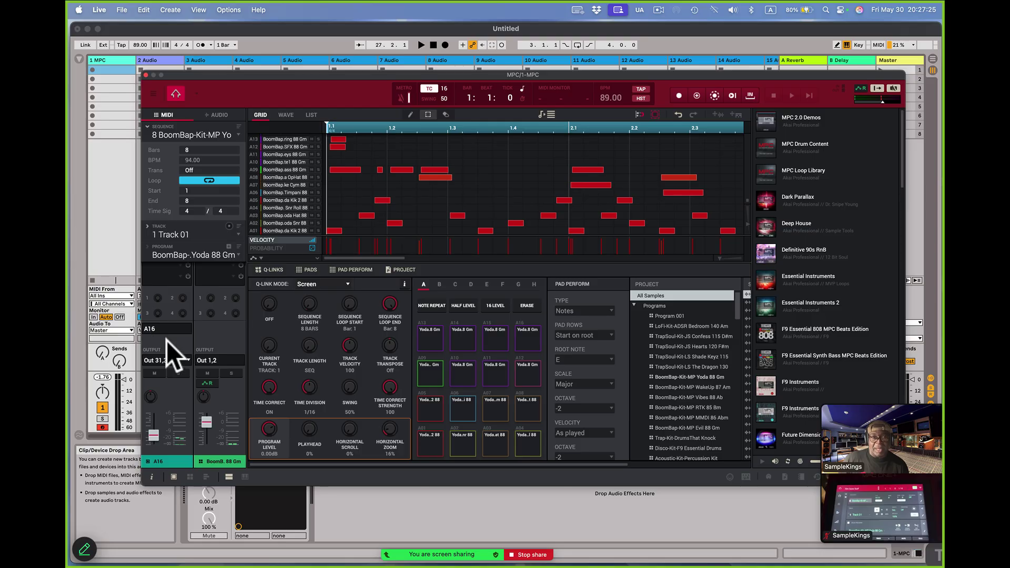
- Close the MPC window, set the tempo to 93 BPM and start playback
{"action": "left_click", "coordinate": [146, 76]}
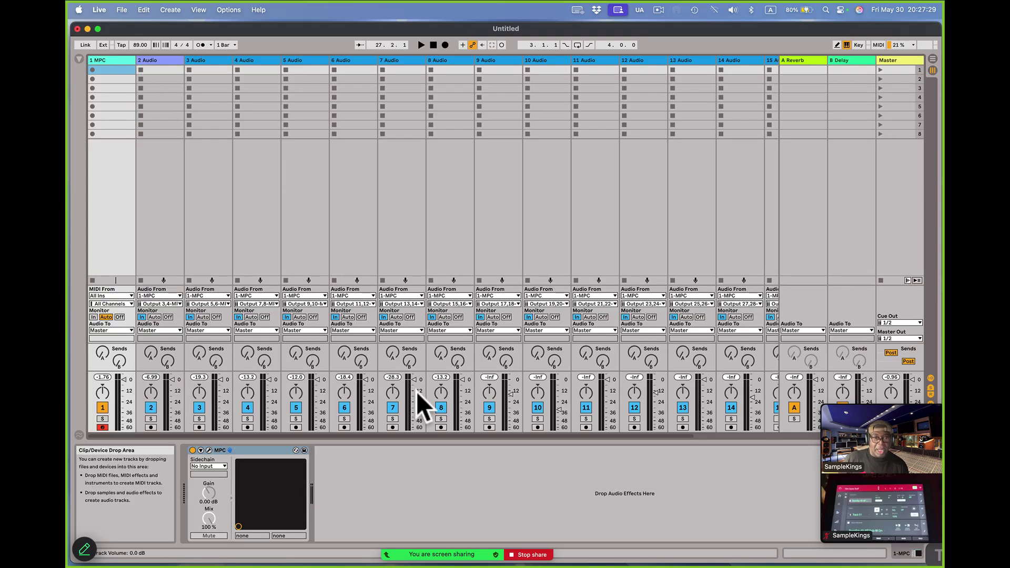
{"action": "left_click", "coordinate": [140, 45]}
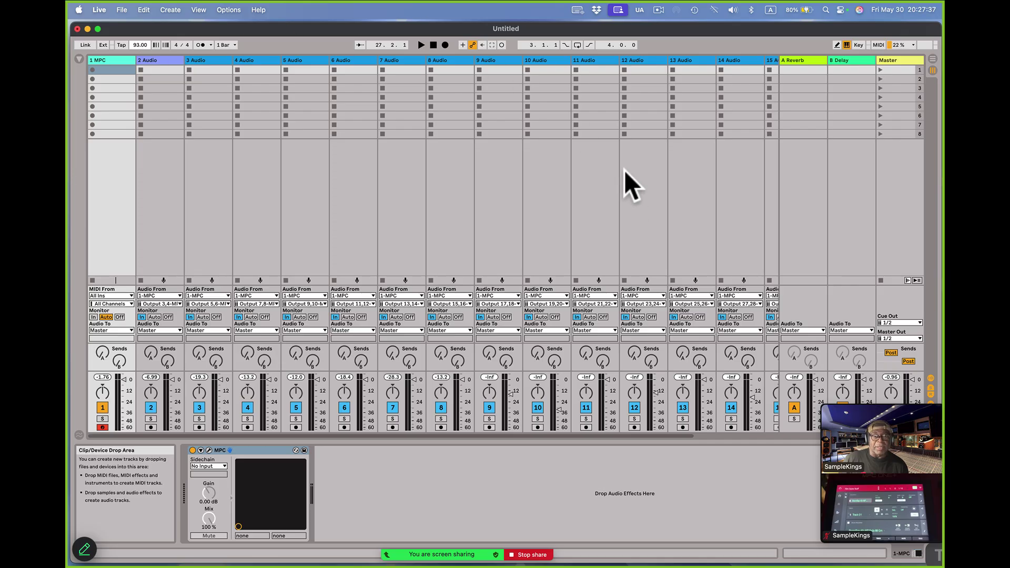
{"action": "left_click", "coordinate": [421, 45]}
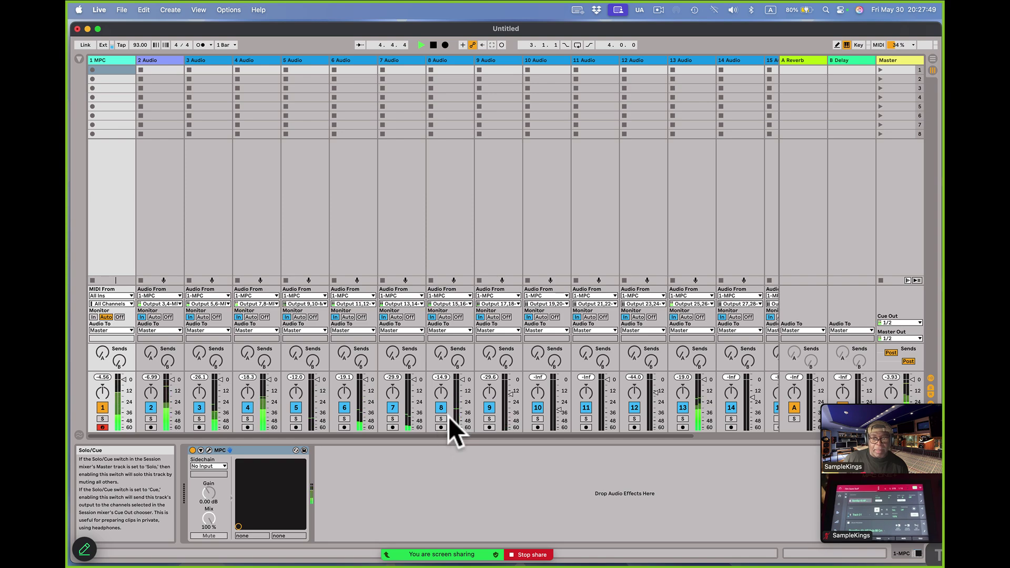
- Solo track 9, raise its fader, then unsolo it to hear the full mix
{"action": "left_click", "coordinate": [490, 419]}
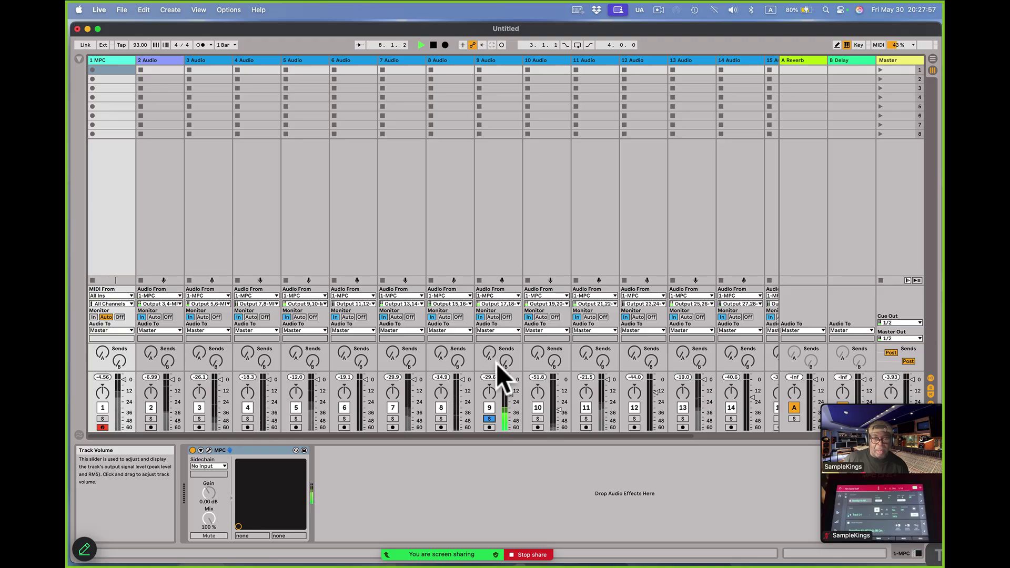
{"action": "left_click", "coordinate": [497, 229]}
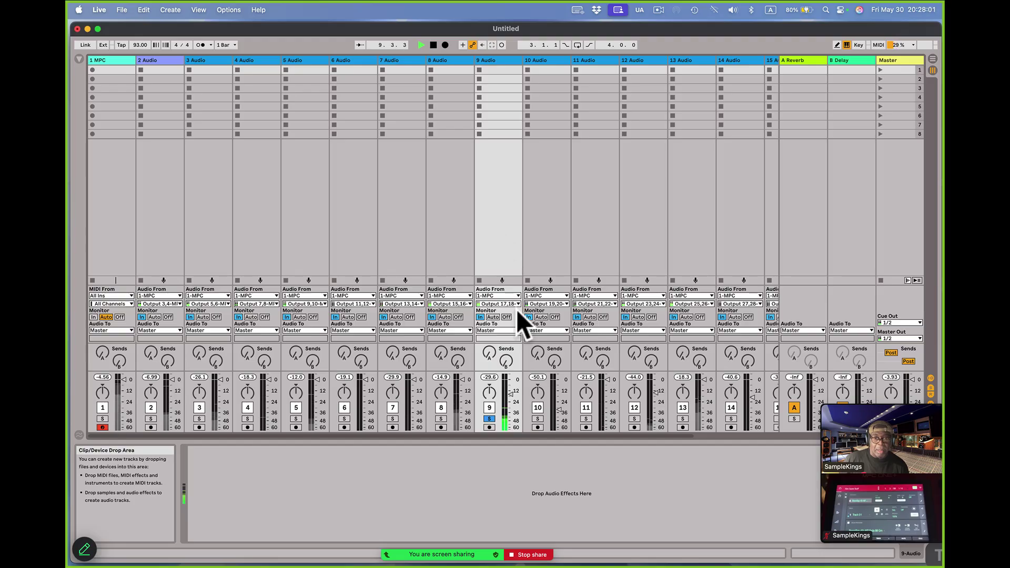
{"action": "left_click_drag", "start_coordinate": [511, 396], "coordinate": [510, 384]}
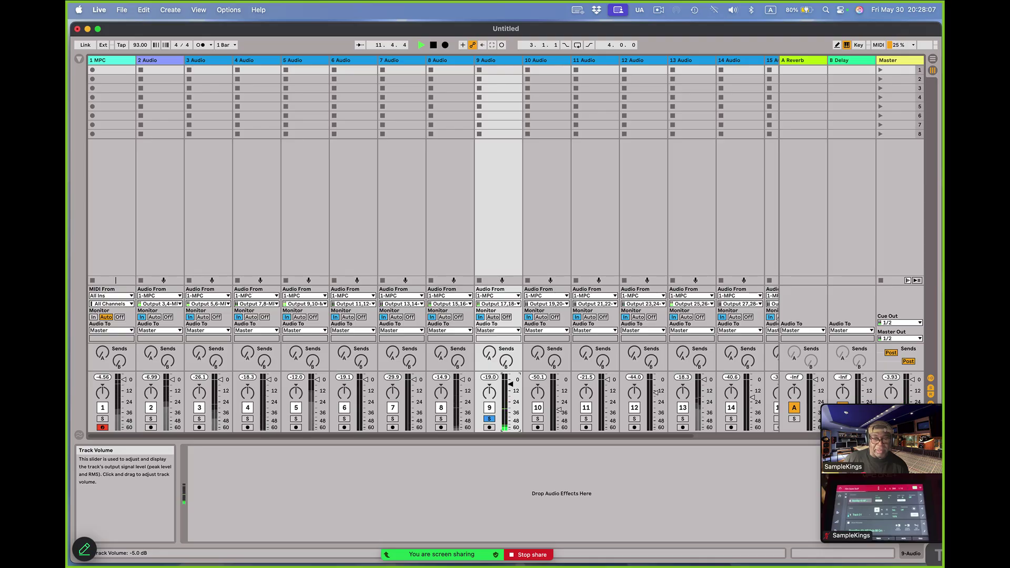
{"action": "left_click", "coordinate": [491, 417]}
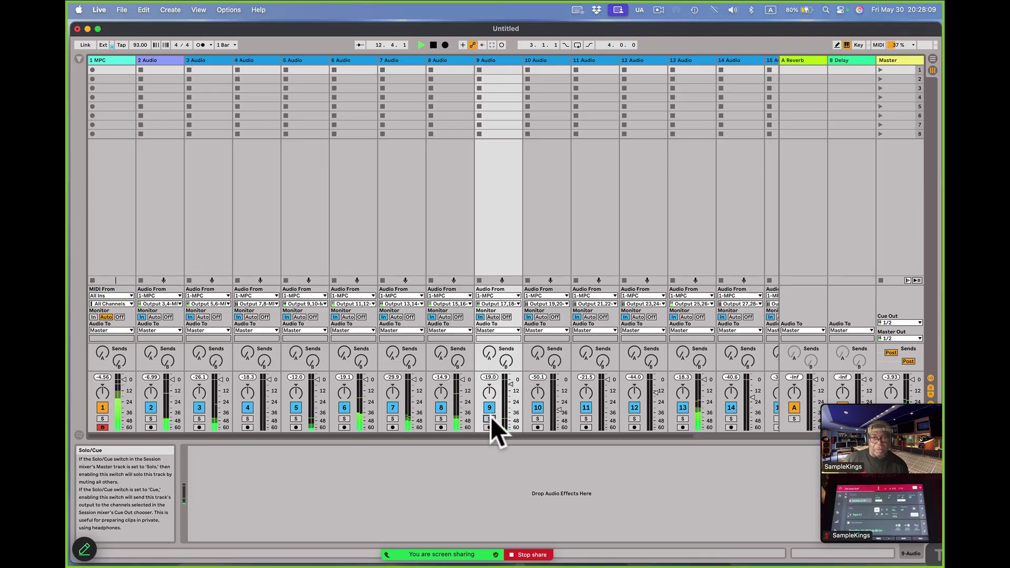
- Select the Master track to show its UADx effect chain
{"action": "key", "text": "ctrl+Right"}
{"action": "key", "text": "ctrl+Left"}
{"action": "scroll", "coordinate": [583, 377], "scroll_direction": "right", "scroll_amount": 3}
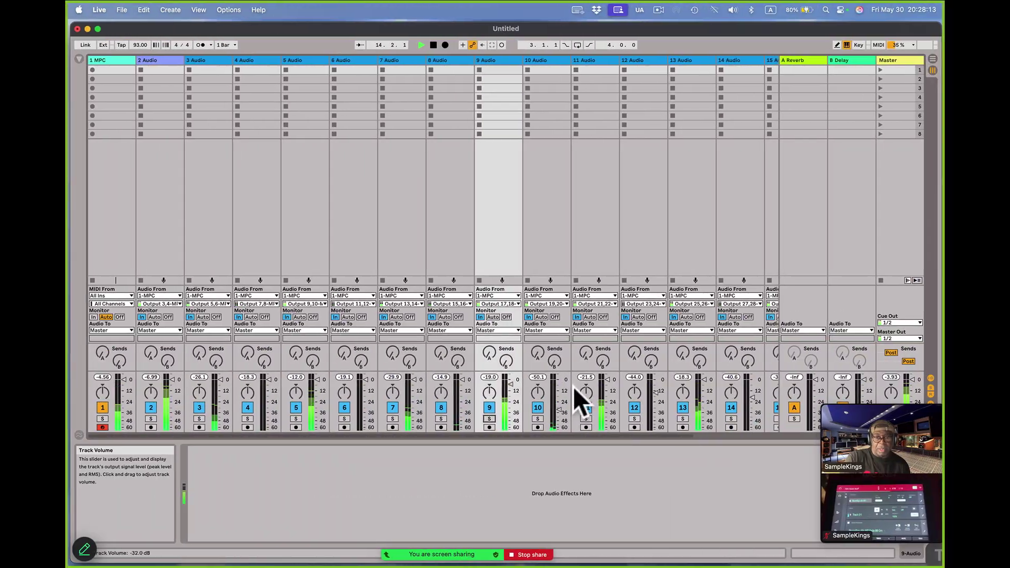
{"action": "scroll", "coordinate": [588, 376], "scroll_direction": "left", "scroll_amount": 3}
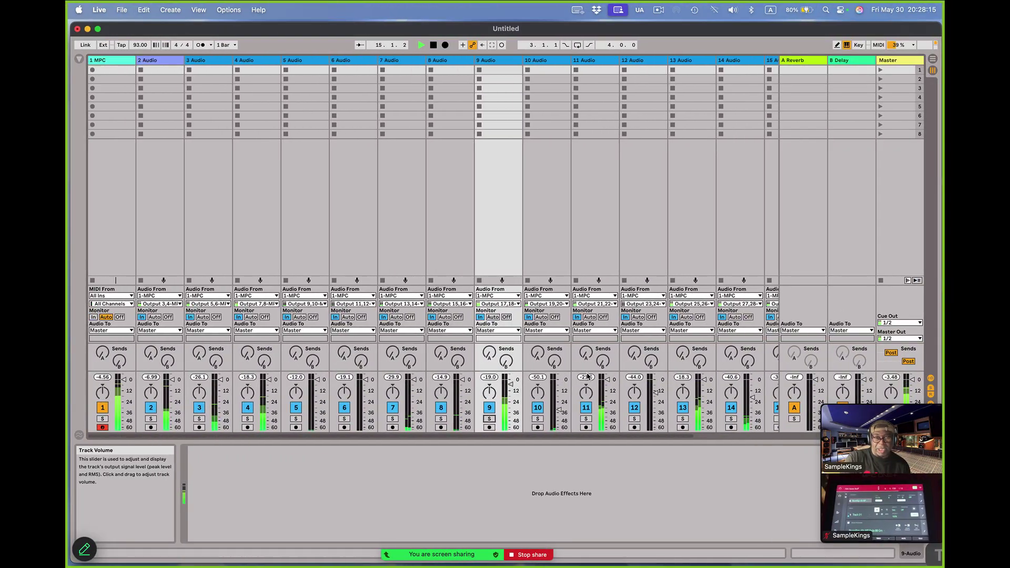
{"action": "scroll", "coordinate": [588, 375], "scroll_direction": "right", "scroll_amount": 2}
{"action": "scroll", "coordinate": [588, 376], "scroll_direction": "right", "scroll_amount": 1}
{"action": "scroll", "coordinate": [588, 376], "scroll_direction": "left", "scroll_amount": 3}
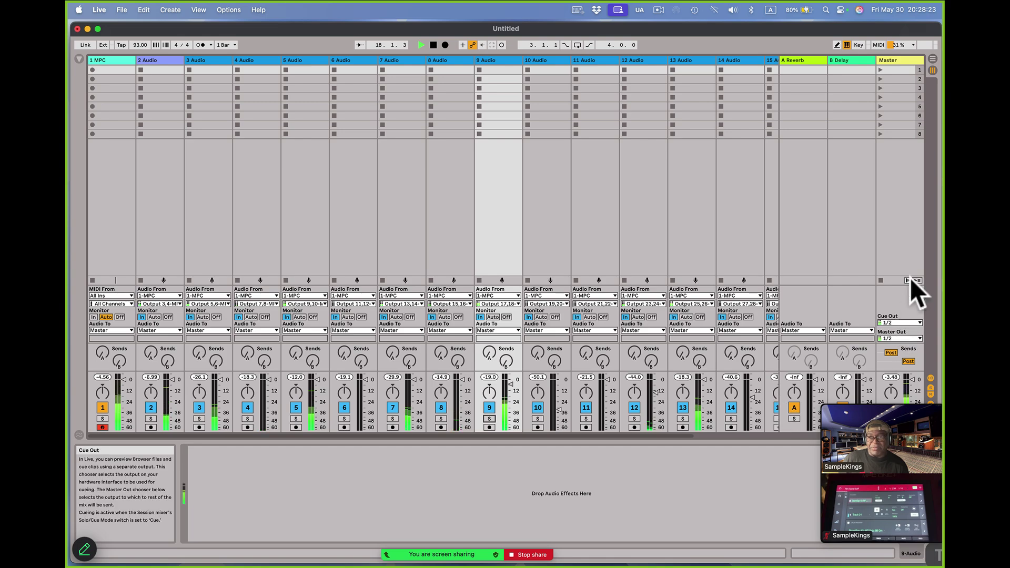
{"action": "left_click", "coordinate": [903, 234]}
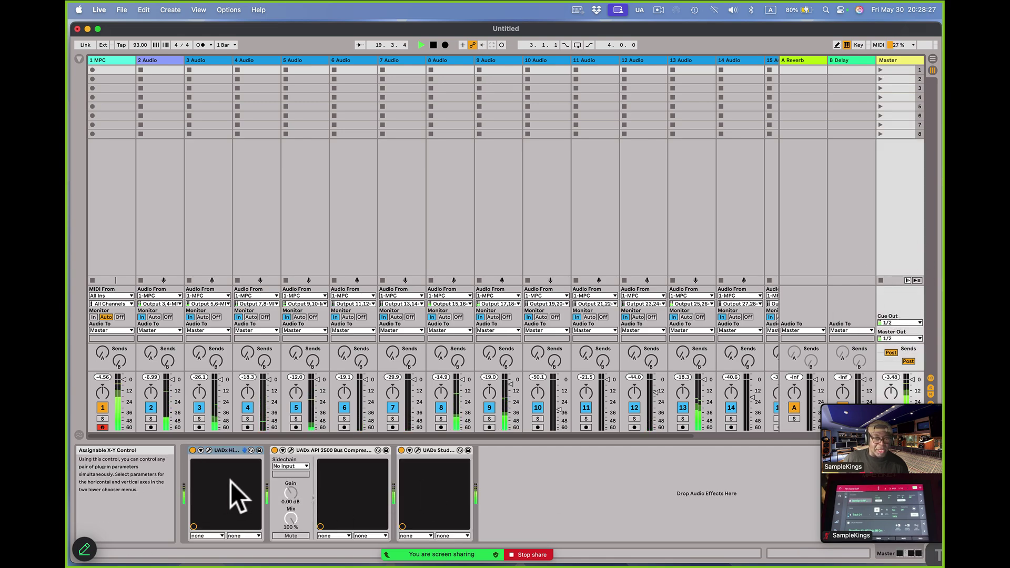
- Open the master Hitsville EQ window, shift it right, and show its preset list
{"action": "left_click", "coordinate": [210, 449]}
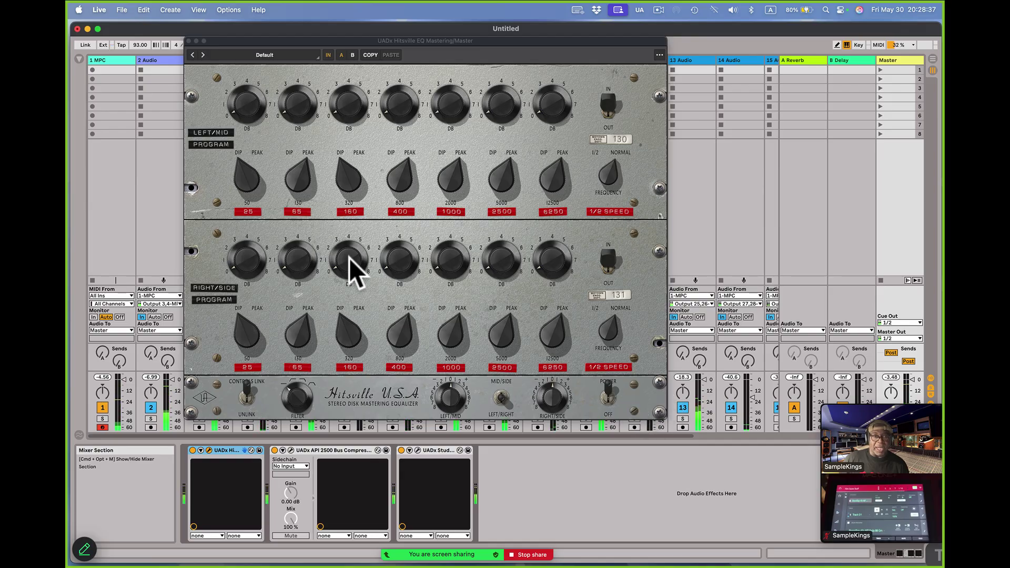
{"action": "left_click_drag", "start_coordinate": [421, 41], "coordinate": [470, 39]}
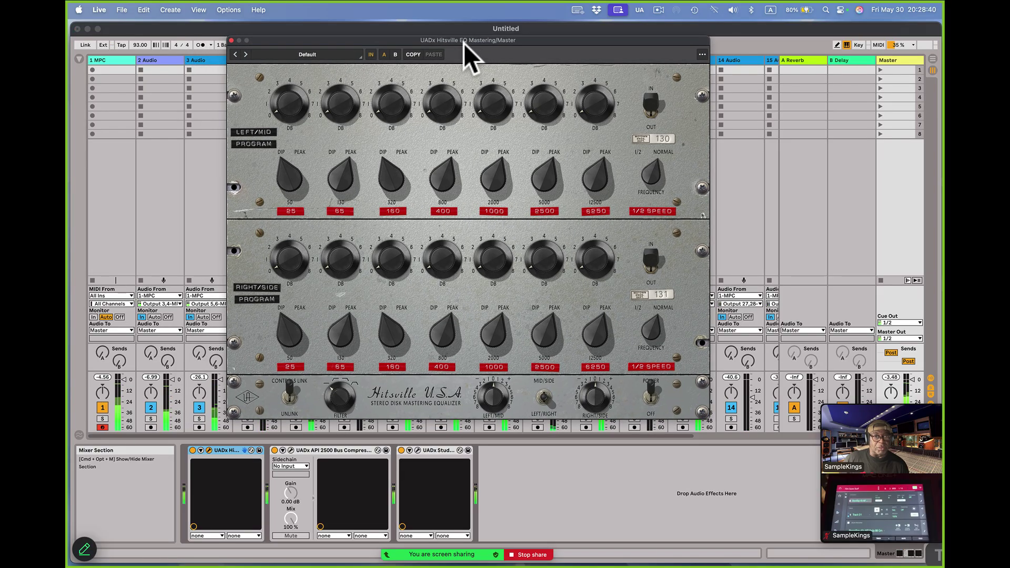
{"action": "left_click", "coordinate": [358, 56]}
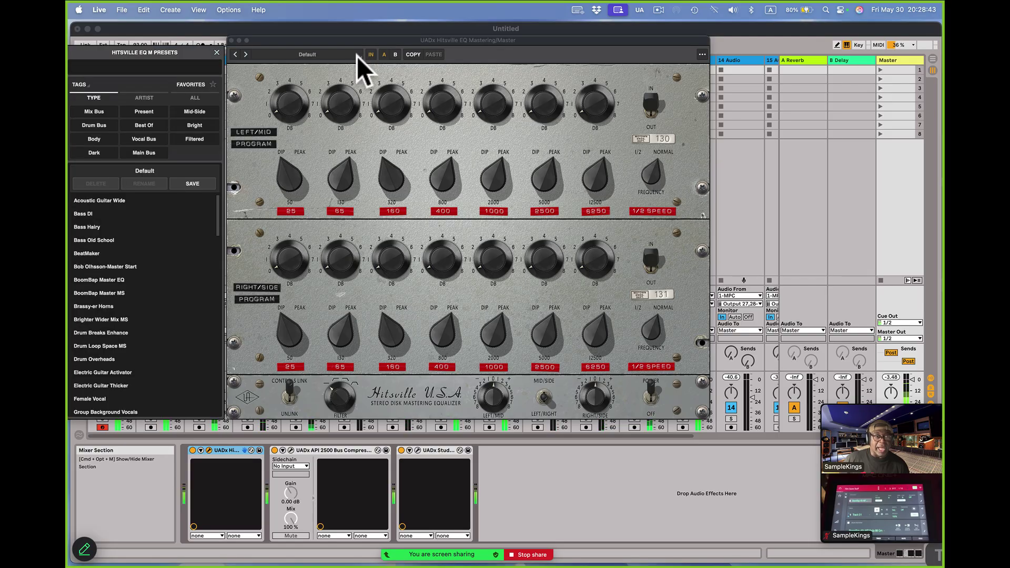
- Under the Mix Bus tag, try MS Jazz, EDM and MS RnB, settling on Mix Bus EDM
{"action": "left_click", "coordinate": [100, 113]}
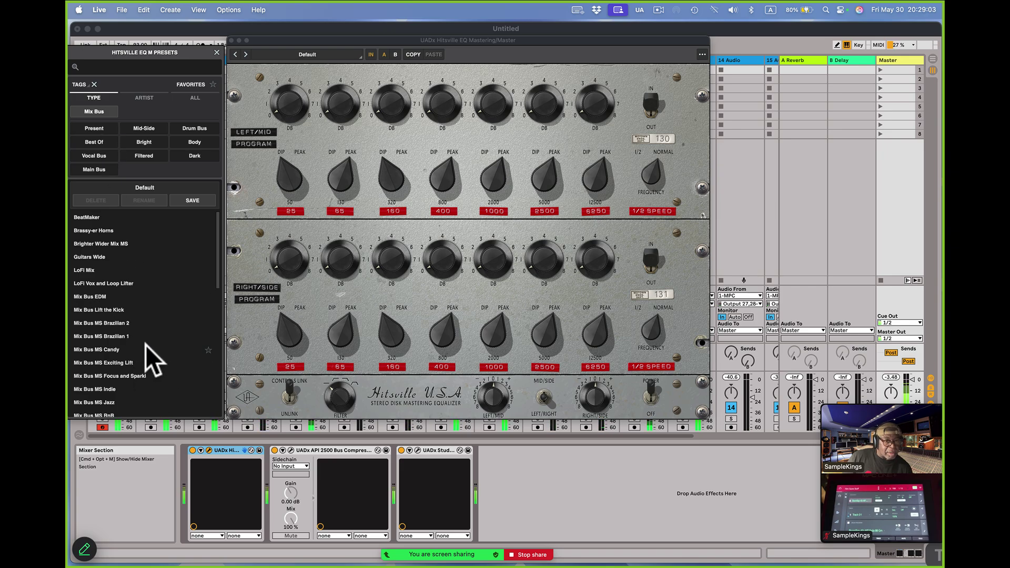
{"action": "left_click", "coordinate": [113, 403]}
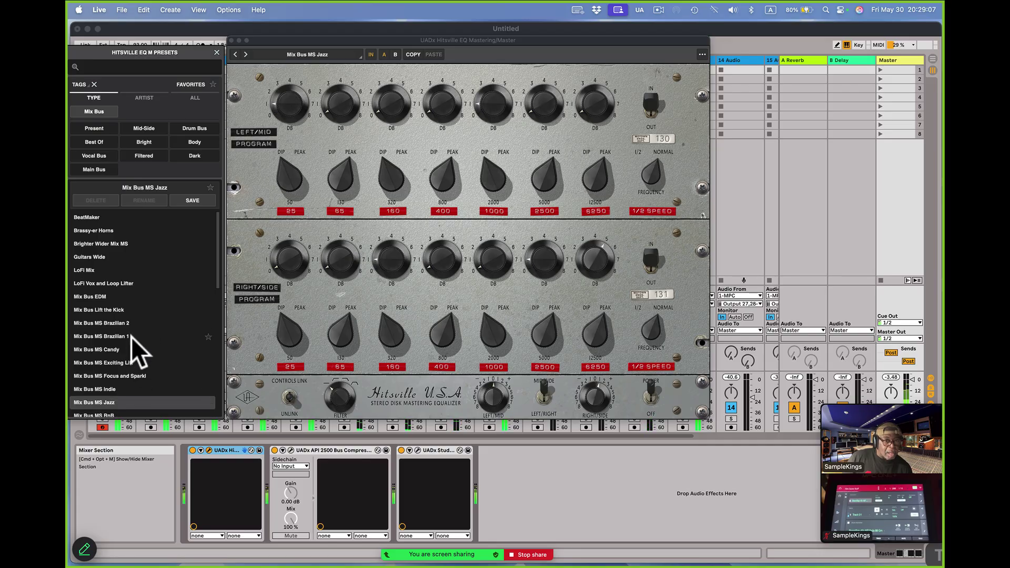
{"action": "left_click", "coordinate": [105, 297]}
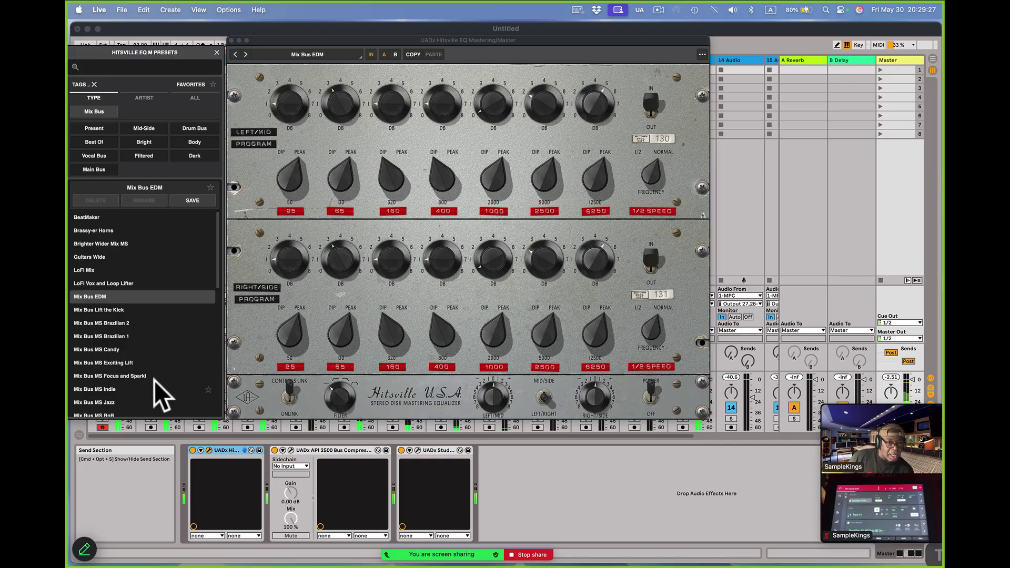
{"action": "scroll", "coordinate": [158, 374], "scroll_direction": "down", "scroll_amount": 2}
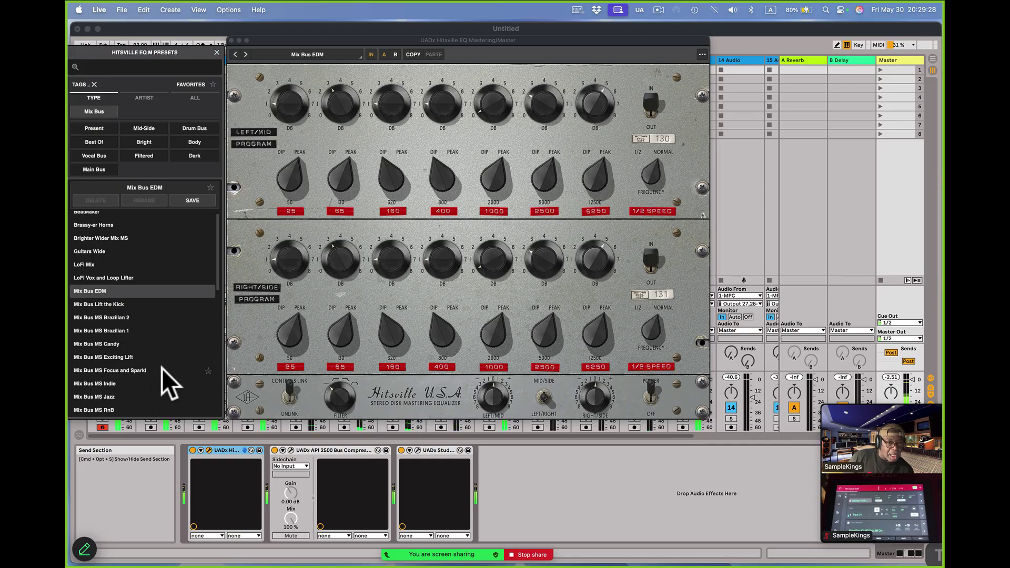
{"action": "left_click", "coordinate": [110, 405]}
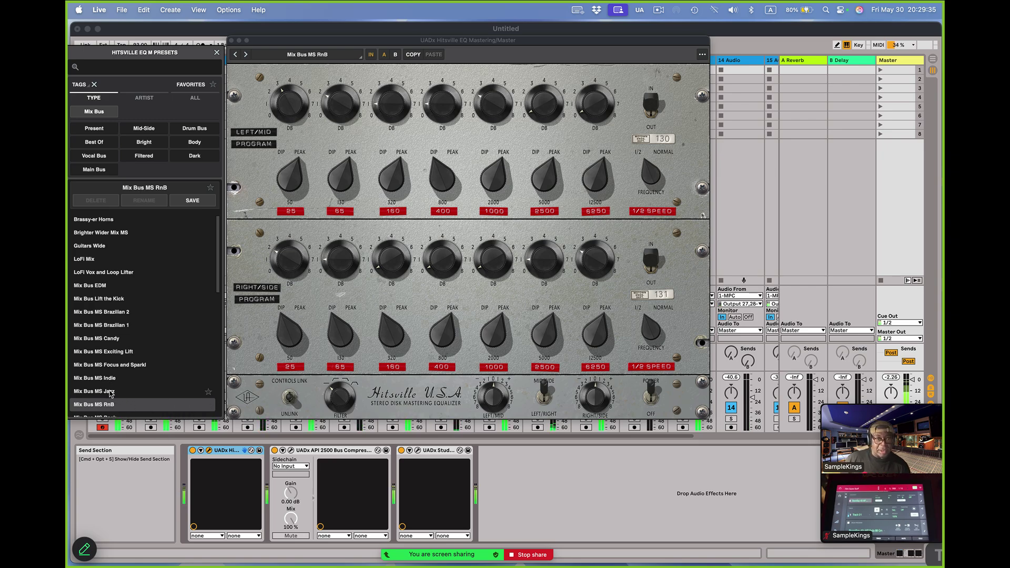
{"action": "left_click", "coordinate": [94, 286]}
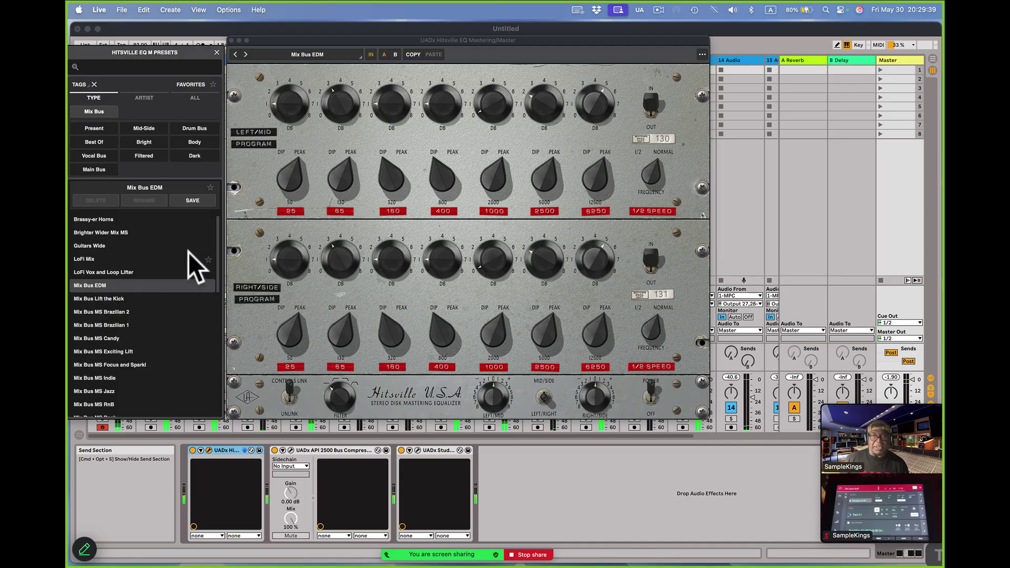
- Close the EQ and load the API 2500's Mix Bus - Mix Glue 2 preset
{"action": "left_click", "coordinate": [232, 40]}
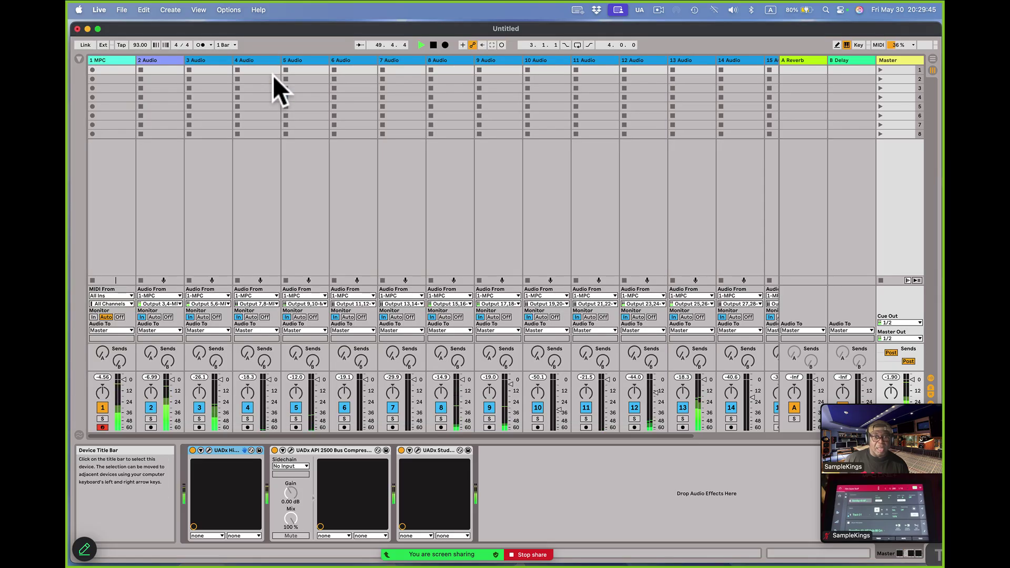
{"action": "left_click", "coordinate": [291, 451]}
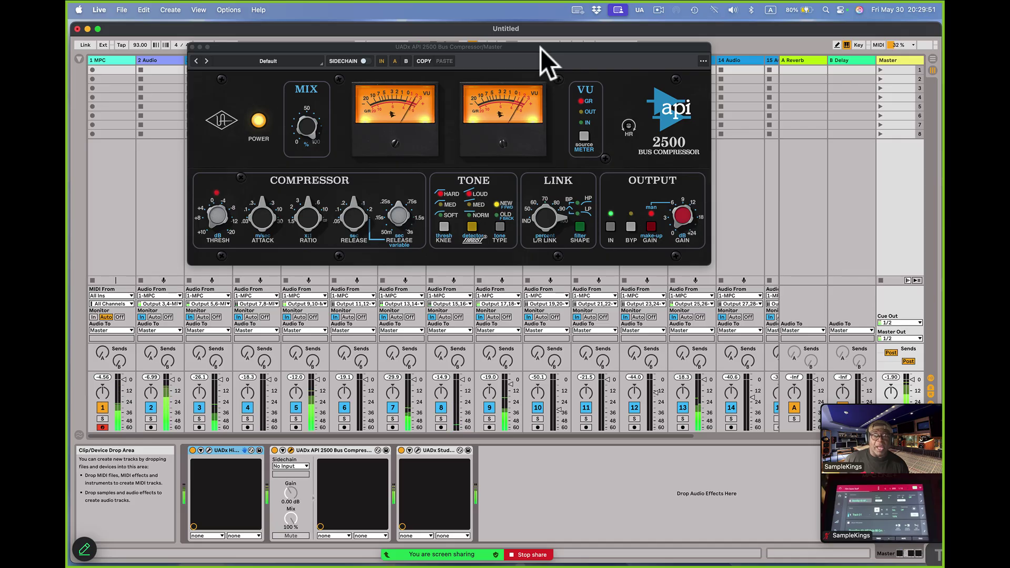
{"action": "left_click_drag", "start_coordinate": [540, 47], "coordinate": [564, 108]}
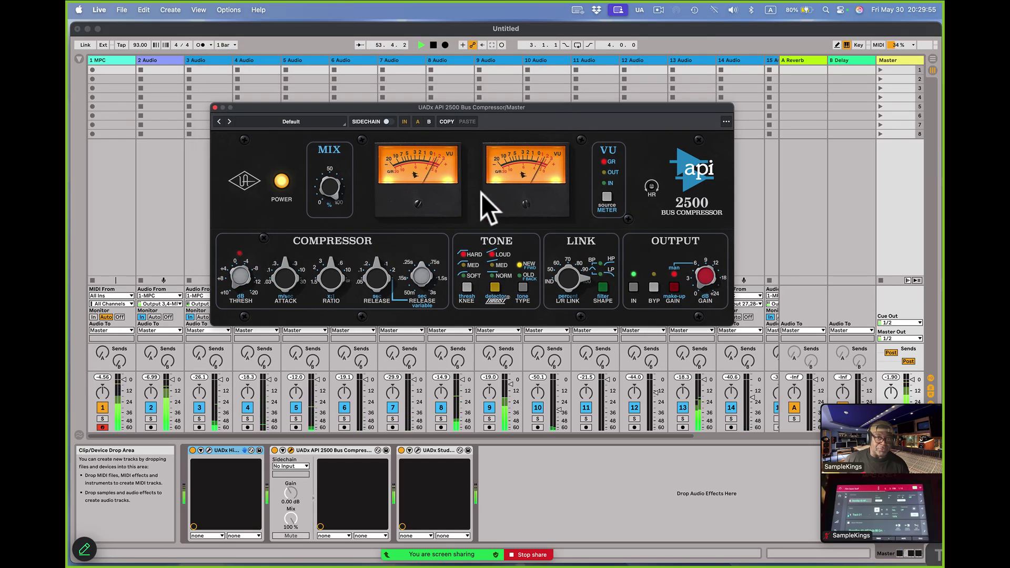
{"action": "left_click", "coordinate": [315, 121]}
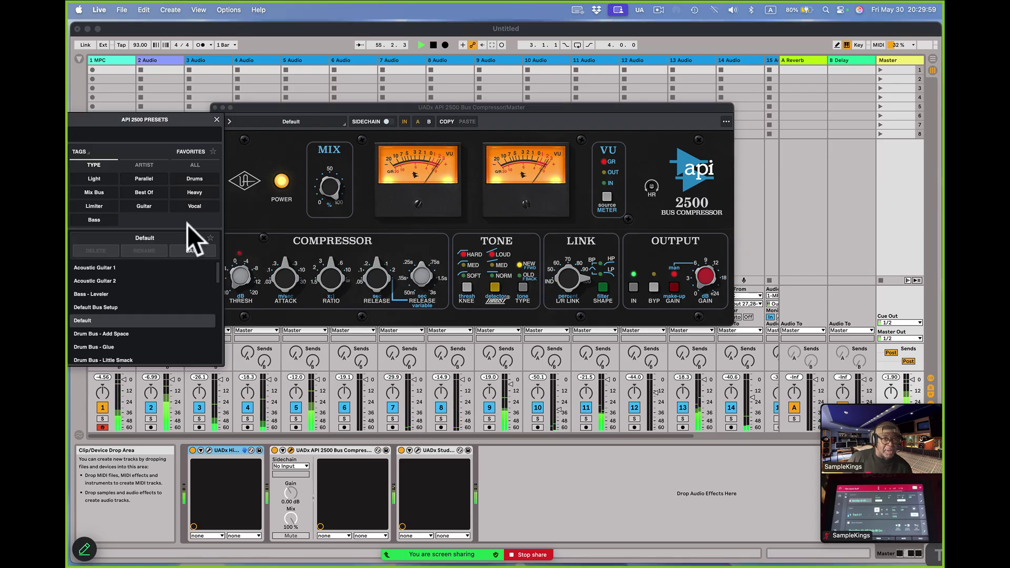
{"action": "left_click", "coordinate": [94, 194]}
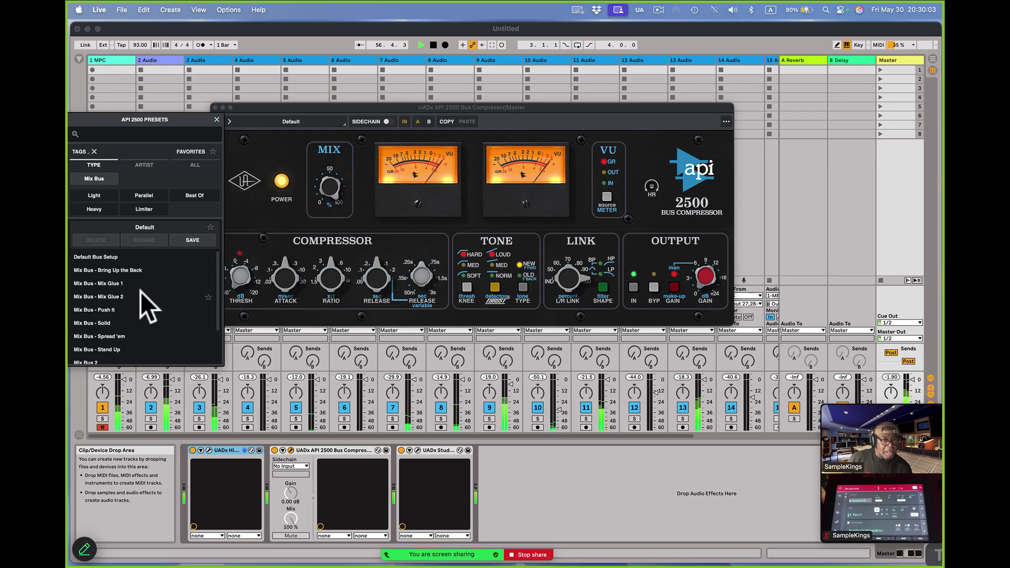
{"action": "left_click", "coordinate": [121, 297]}
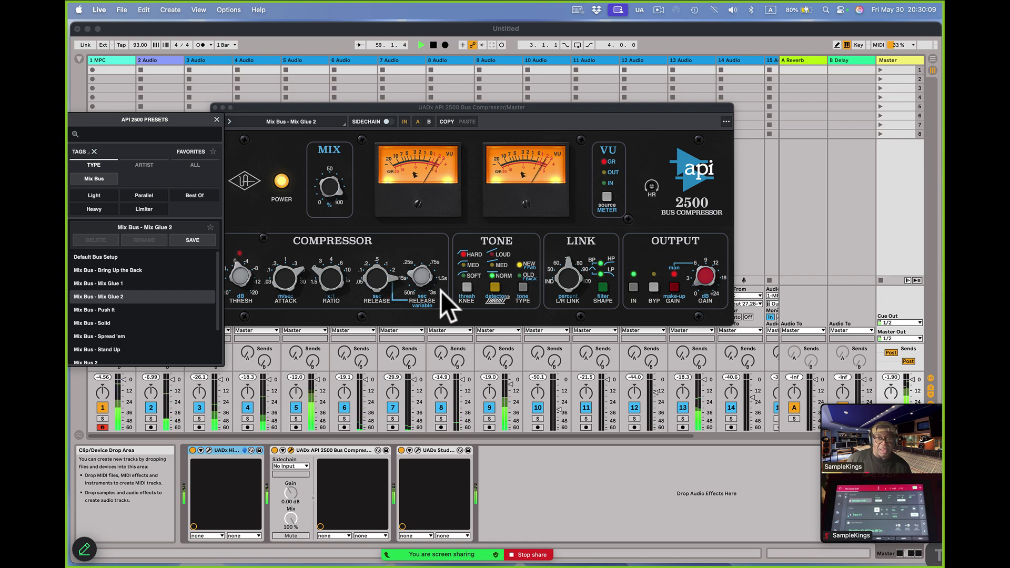
- Toggle the compressor bypass to compare, leaving it switched on
{"action": "left_click", "coordinate": [403, 122]}
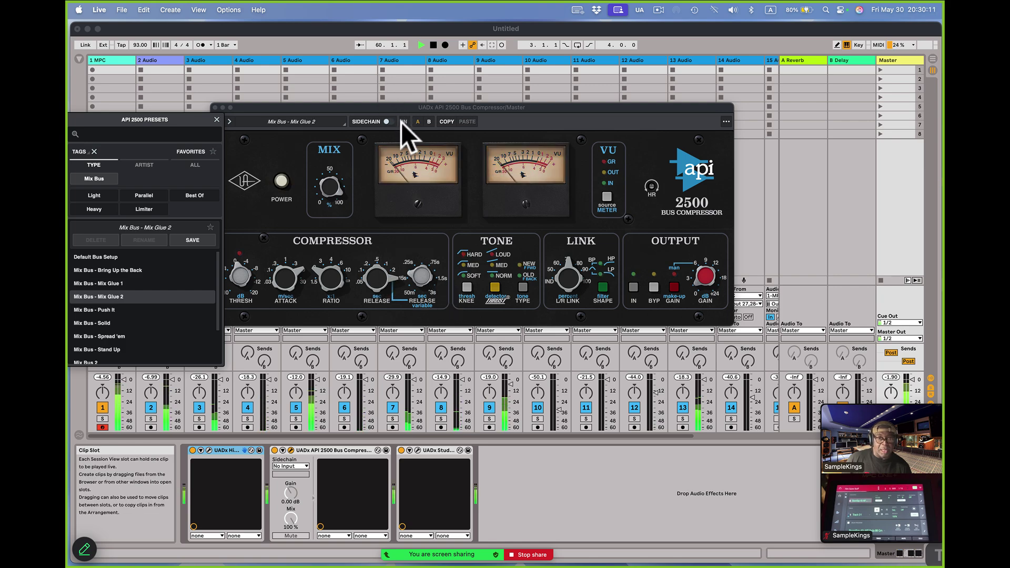
{"action": "left_click", "coordinate": [403, 122]}
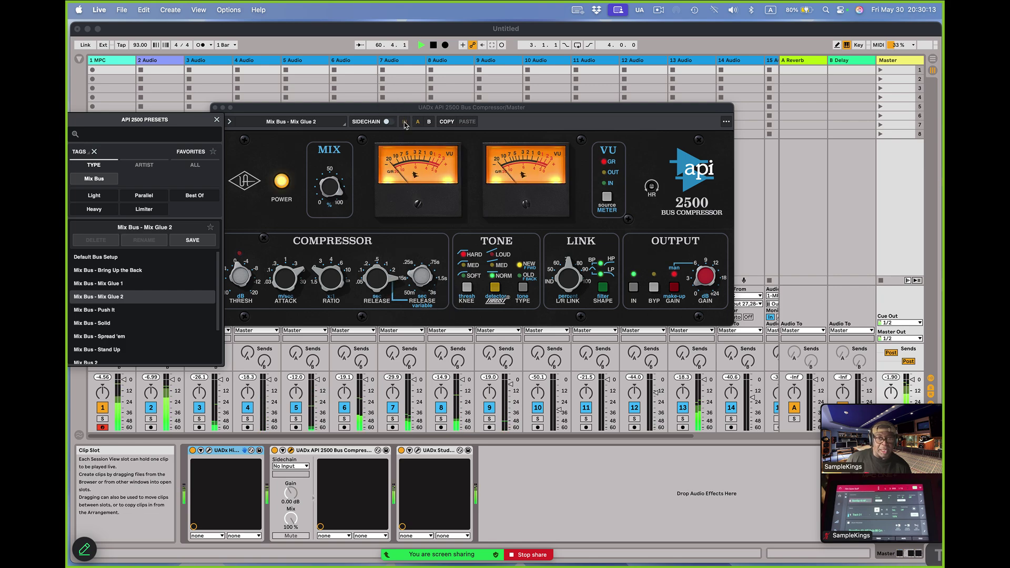
{"action": "left_click", "coordinate": [403, 121]}
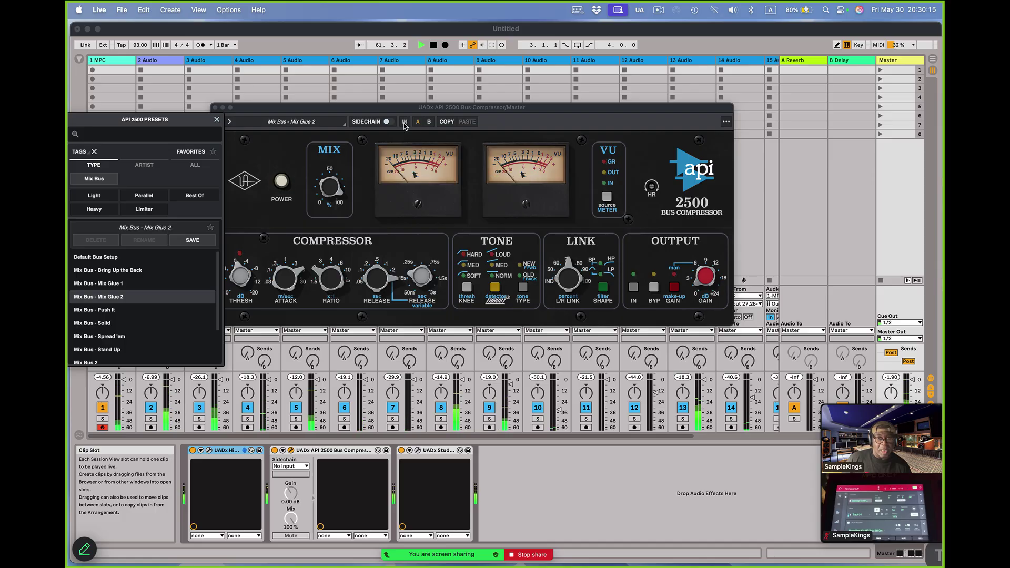
{"action": "left_click", "coordinate": [404, 122]}
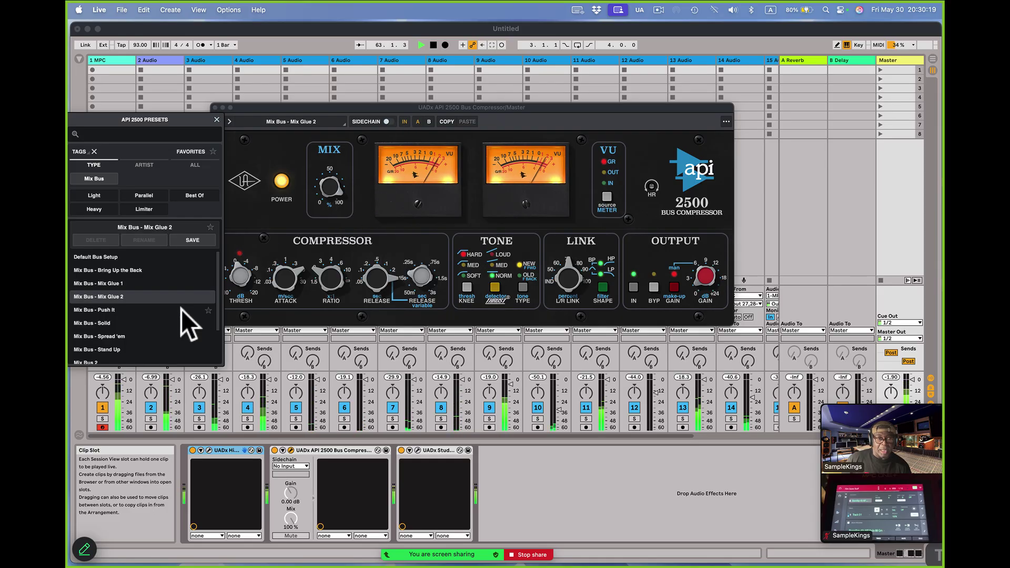
- Try Push It, Bring Up the Back and Mix Glue 1, return to Mix Glue 2, and close
{"action": "left_click", "coordinate": [125, 310]}
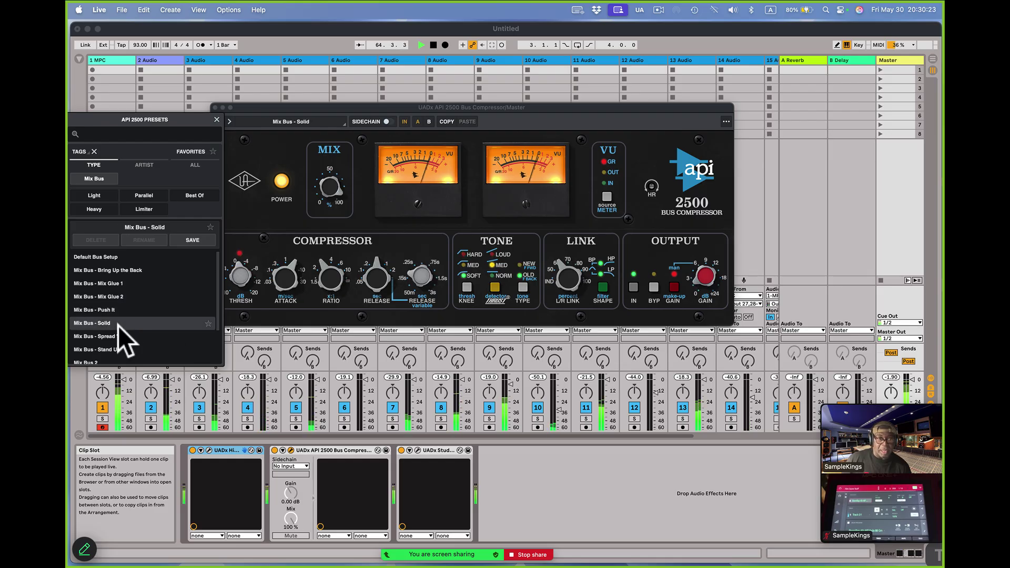
{"action": "left_click", "coordinate": [134, 268]}
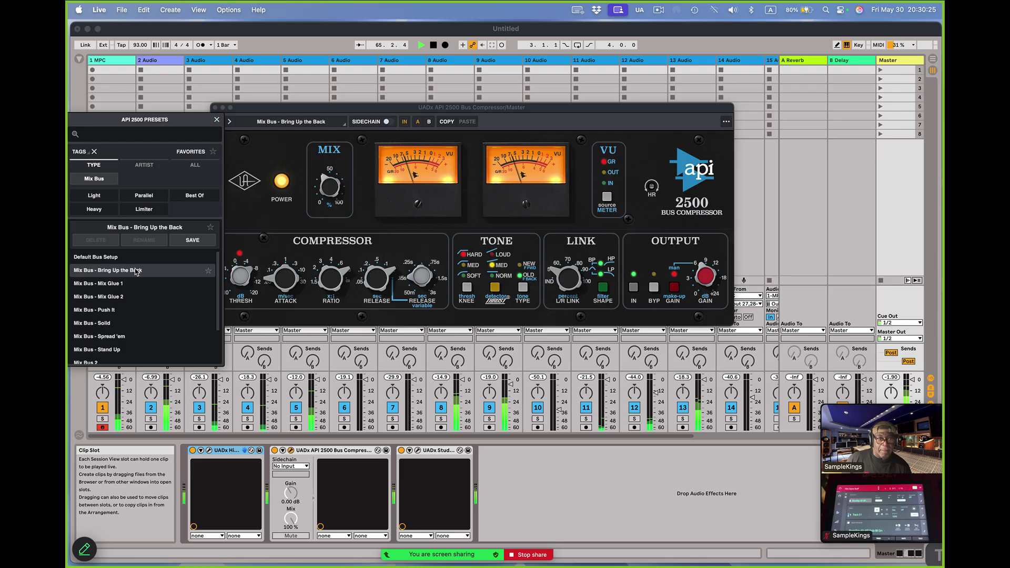
{"action": "left_click", "coordinate": [127, 282]}
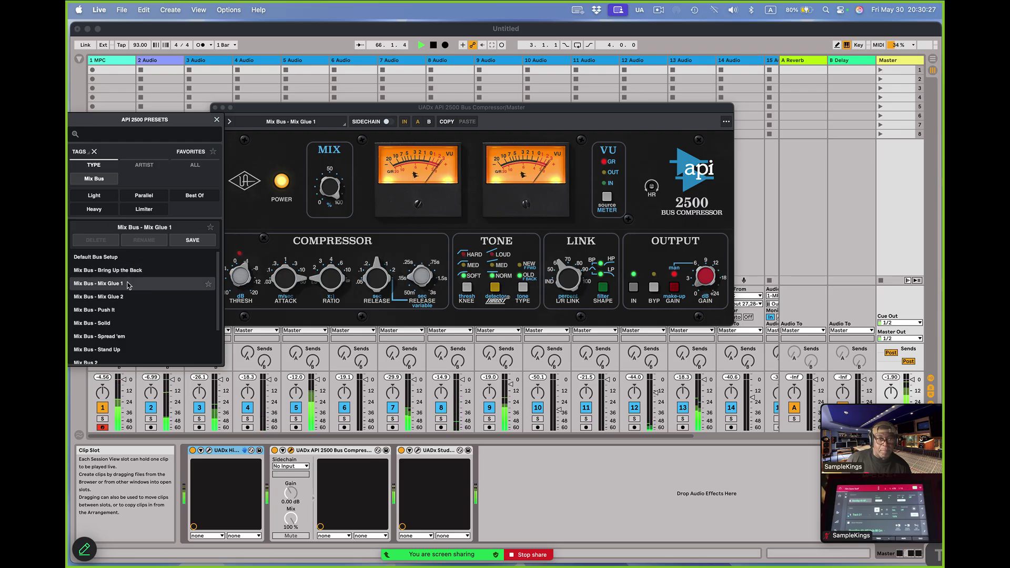
{"action": "left_click", "coordinate": [125, 297]}
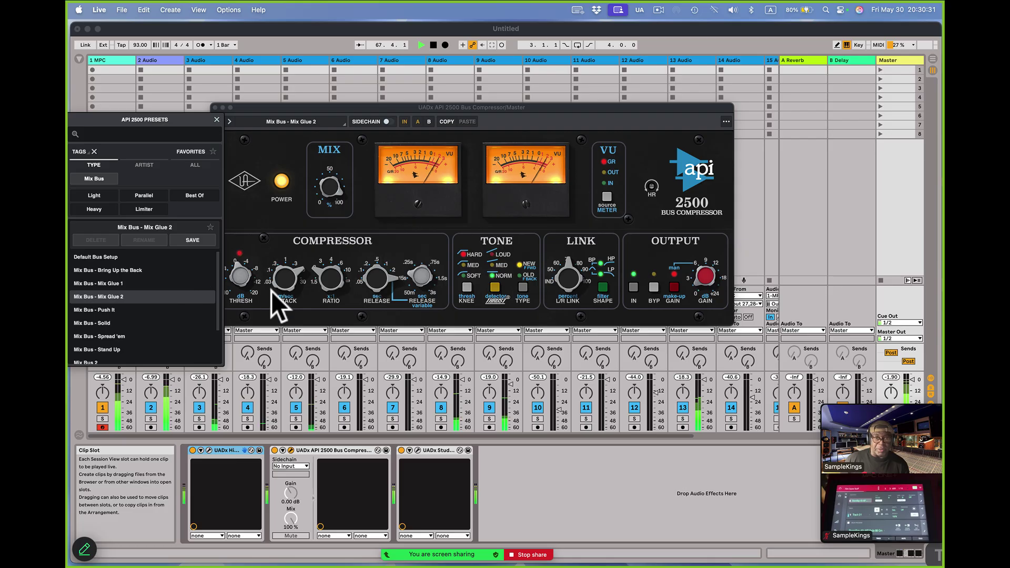
{"action": "left_click", "coordinate": [415, 274]}
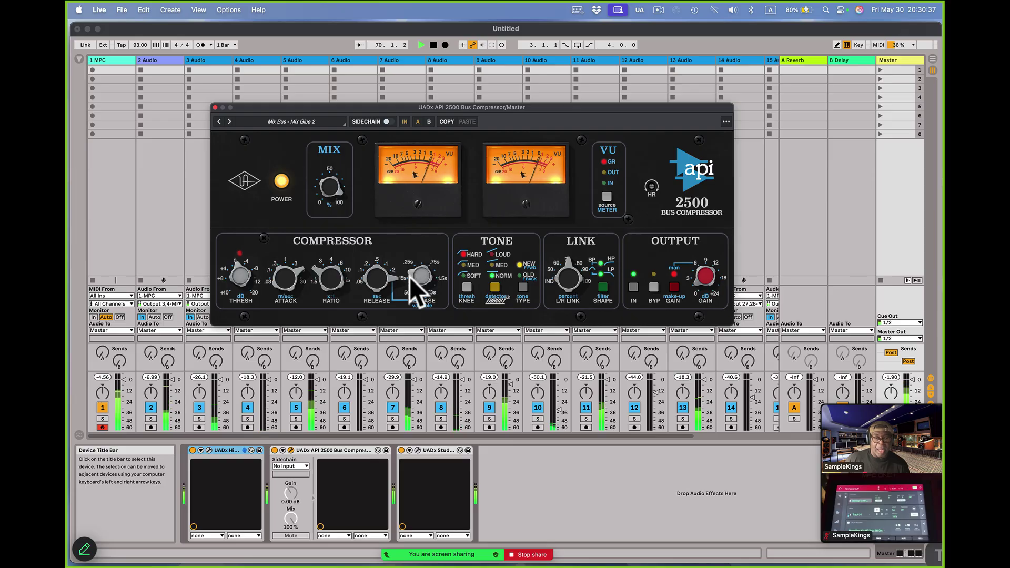
{"action": "left_click", "coordinate": [215, 108]}
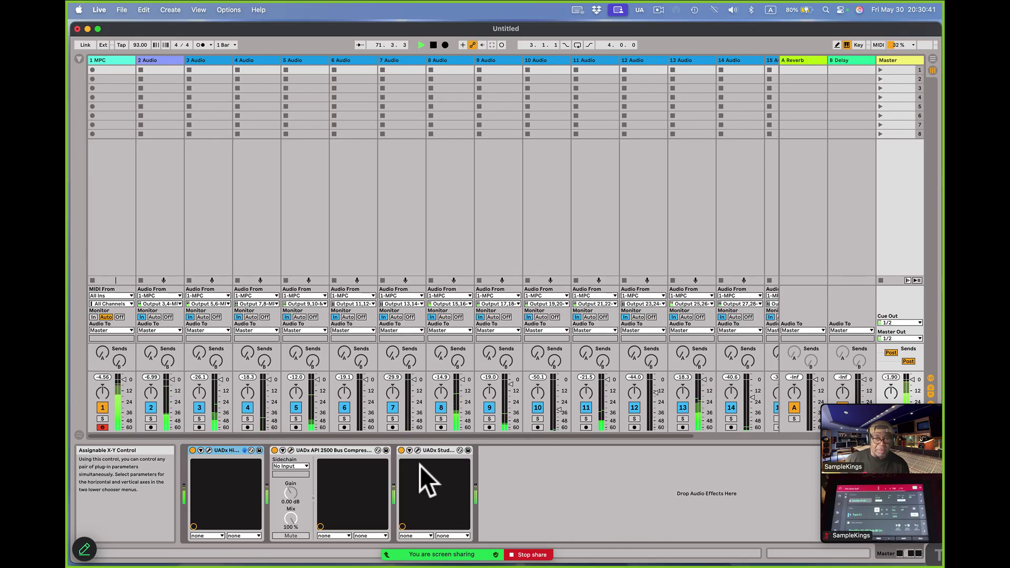
{"action": "left_click", "coordinate": [418, 448]}
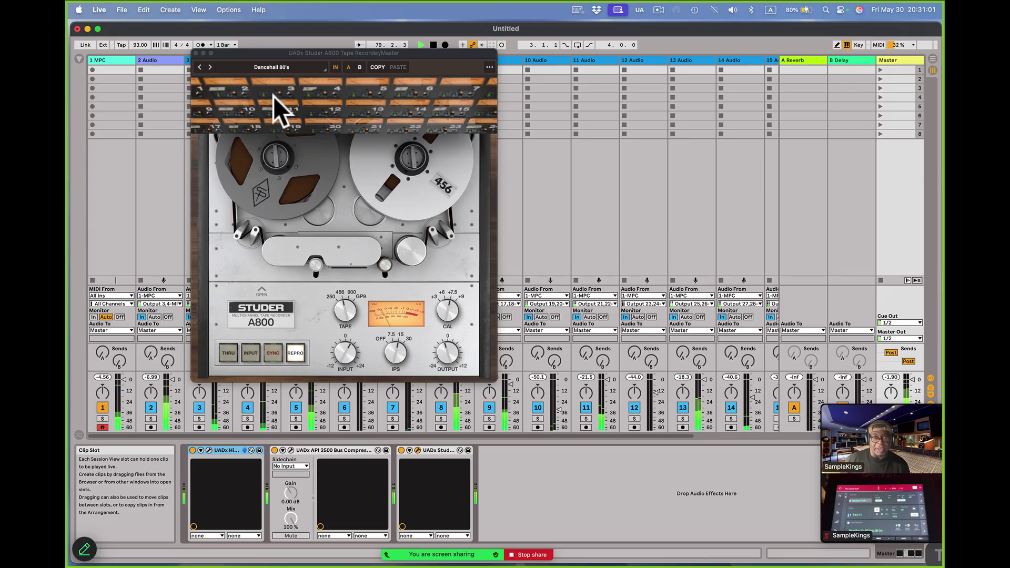
{"action": "left_click", "coordinate": [335, 68]}
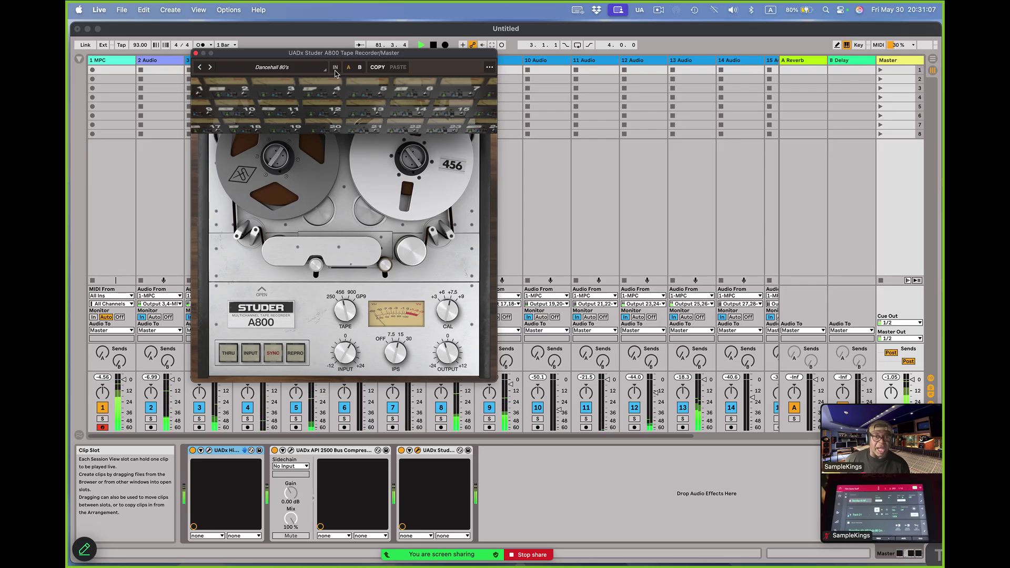
{"action": "left_click", "coordinate": [335, 69]}
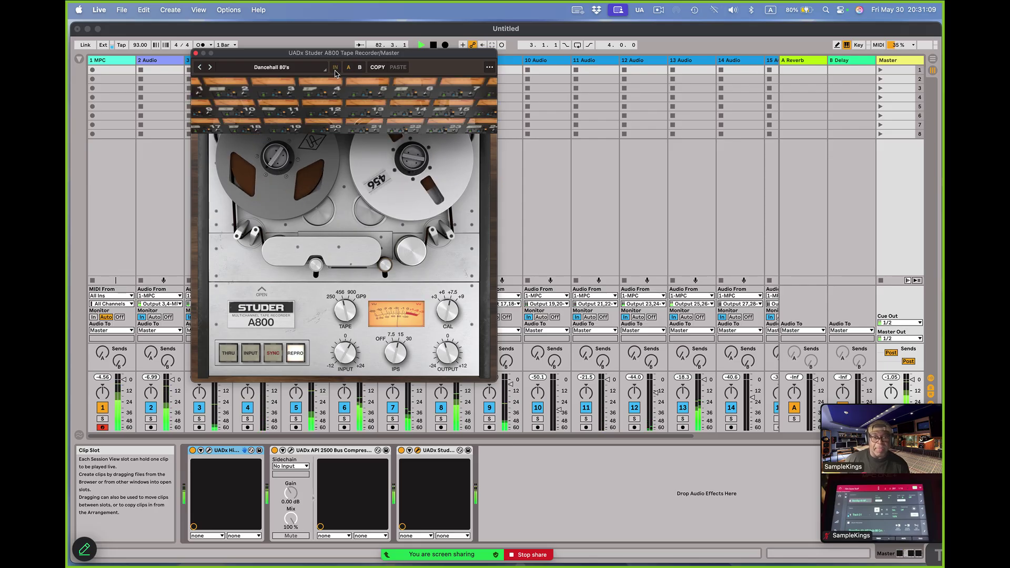
{"action": "left_click", "coordinate": [195, 53]}
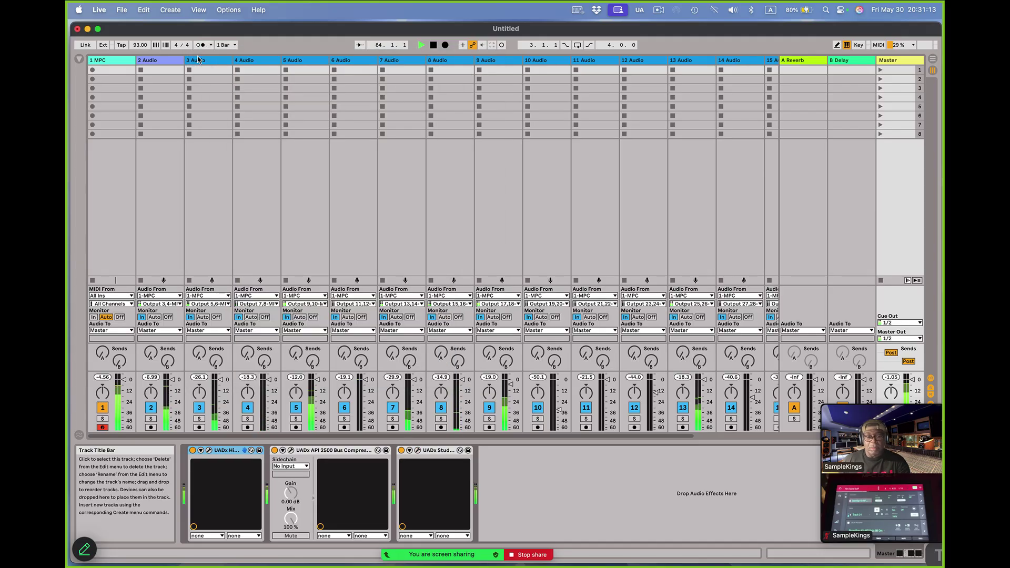
- Stop the playing beat with the spacebar
{"action": "key", "text": "space"}
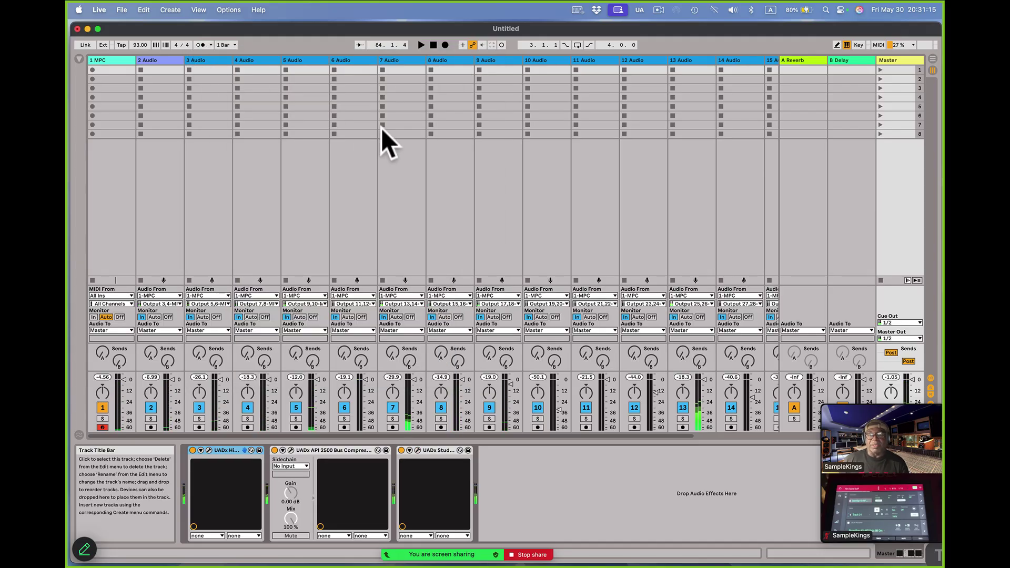